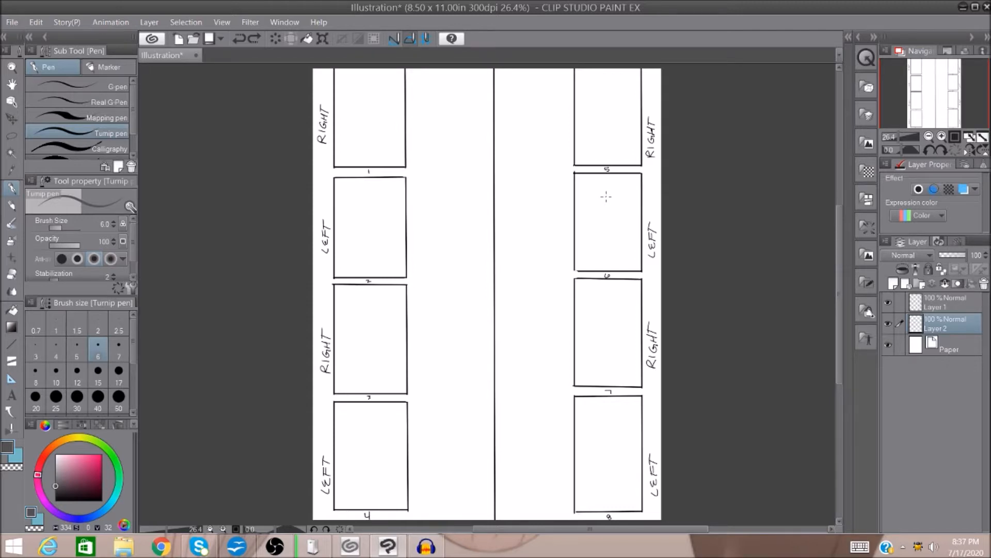
Sketch two small side-by-side boxes across the sheet's centre line, label them and circle the pair.
mouse_move(448, 195)
mouse_down()
mouse_move(495, 210)
mouse_move(479, 194)
mouse_up()
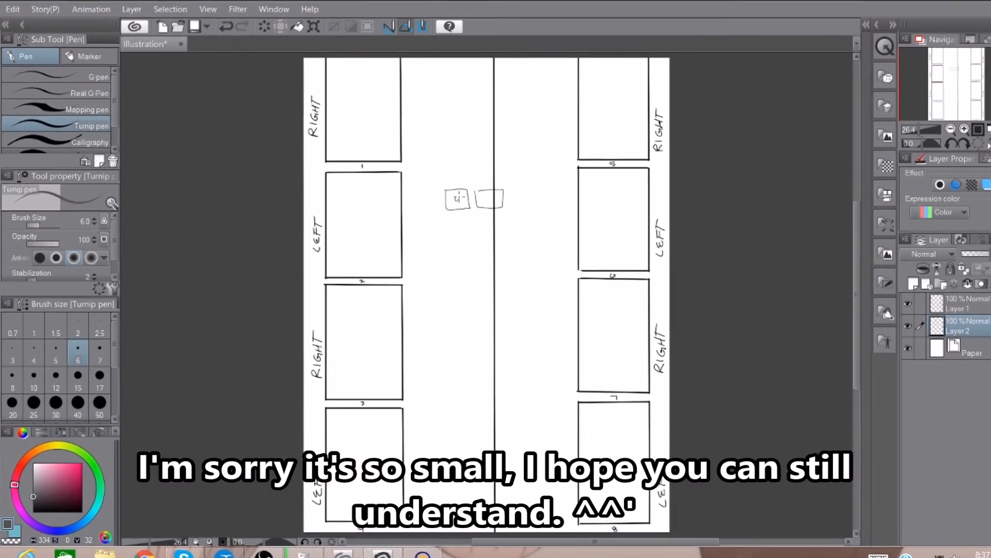
drag(458, 200, 483, 200)
mouse_move(488, 192)
mouse_down()
mouse_move(422, 195)
mouse_move(471, 165)
mouse_up()
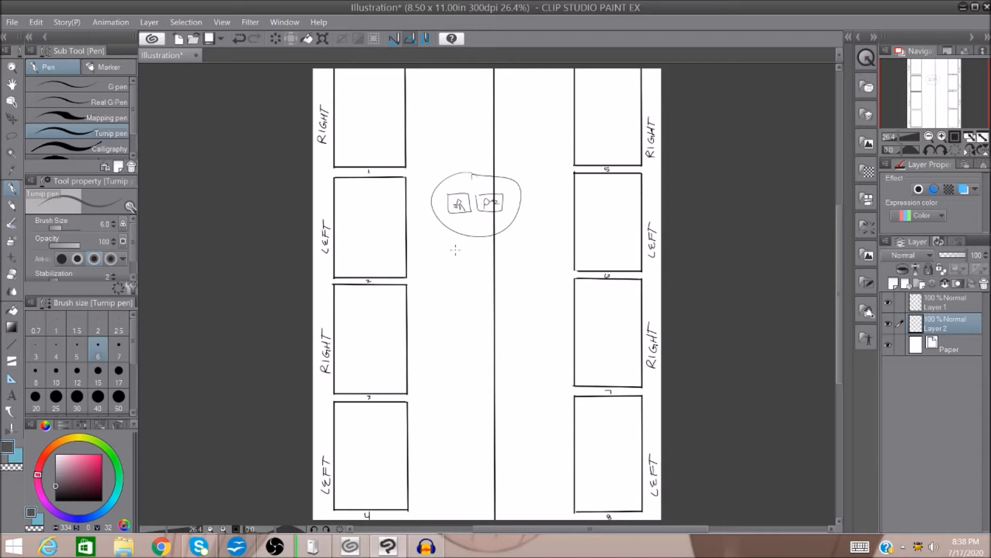
Undo the circled pair of labelled boxes on the centre line.
click(239, 39)
click(240, 39)
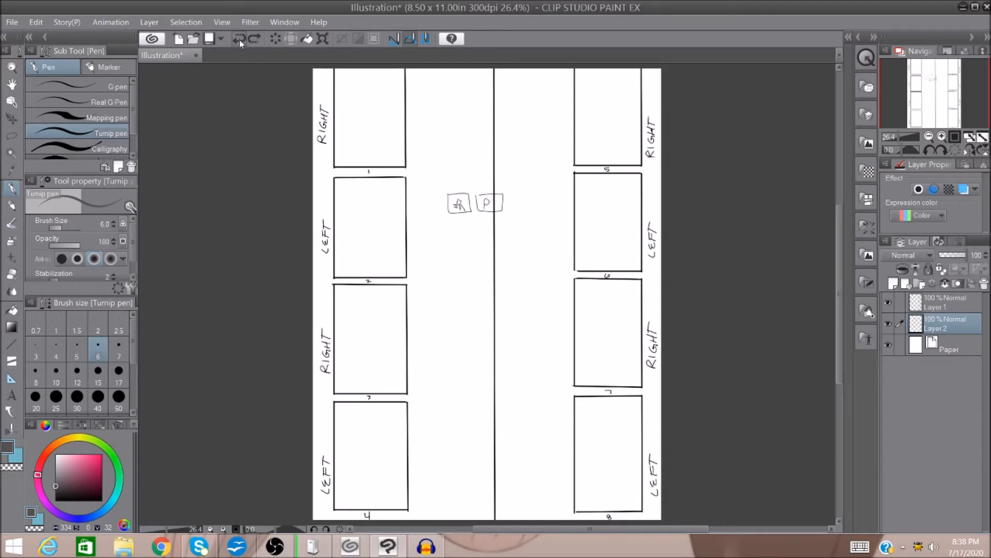
click(240, 39)
click(239, 39)
click(240, 38)
click(240, 38)
click(239, 39)
mouse_move(412, 83)
mouse_down()
mouse_move(447, 82)
mouse_move(430, 102)
mouse_move(459, 101)
mouse_up()
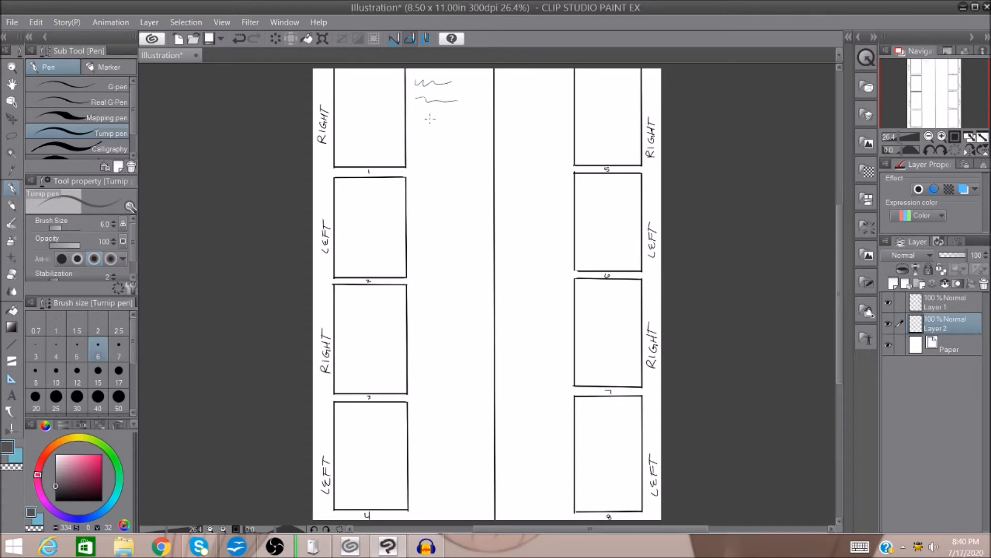
click(237, 39)
click(238, 38)
Switch to OpenOffice Writer, review the outline and chapter one script, and return to the Clip Studio Paint drawing.
click(240, 552)
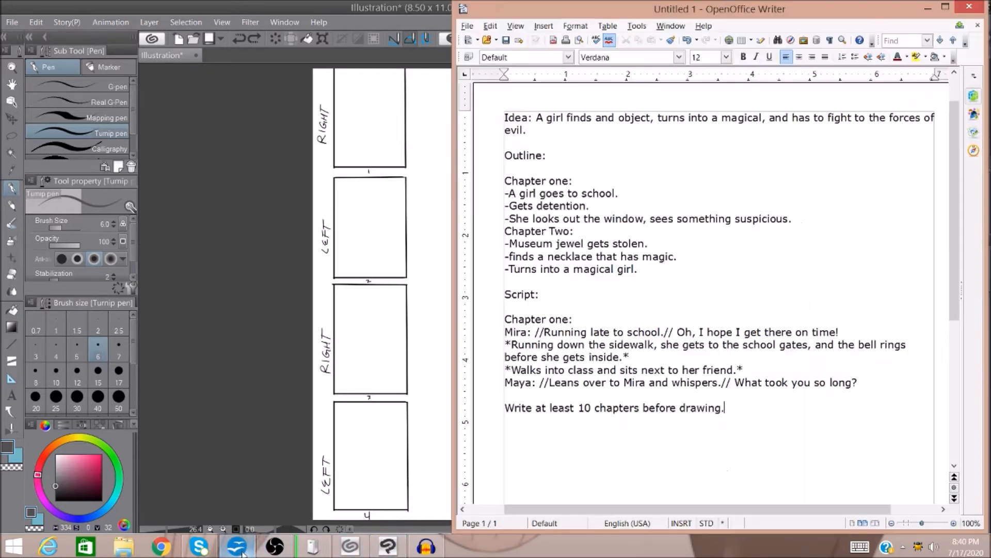
drag(960, 304, 955, 334)
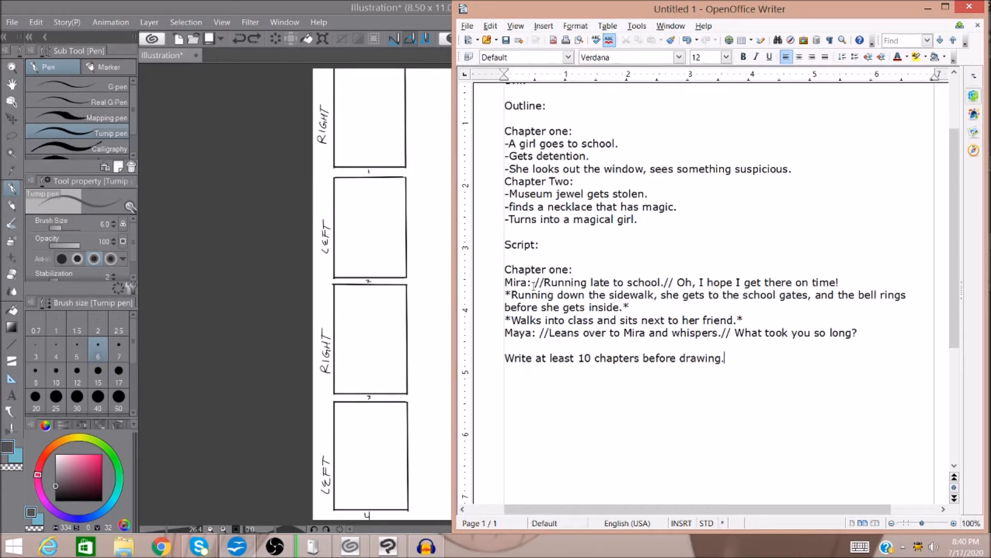
click(928, 11)
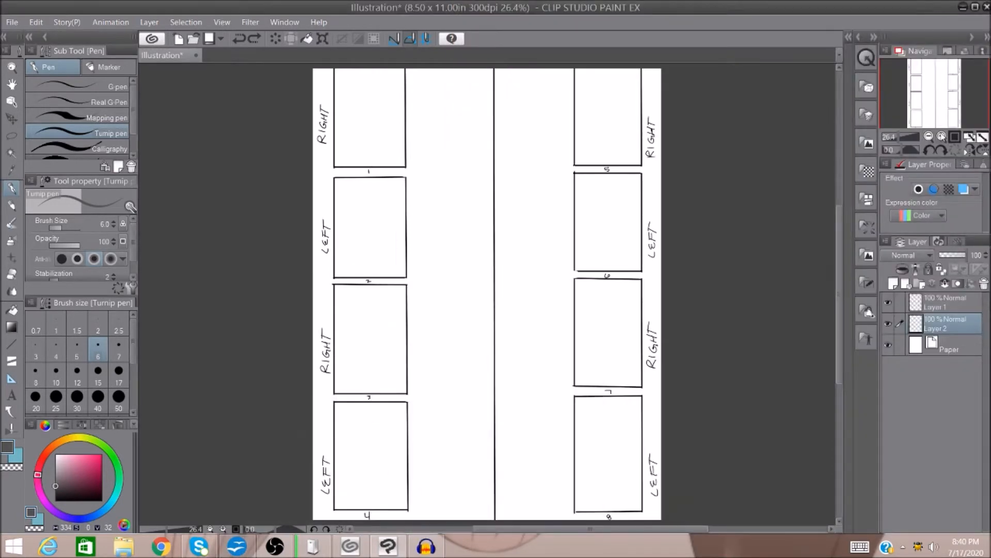
Sketch a small, roughly square panel frame in the upper-left corner of the page 1 thumbnail.
click(942, 136)
click(942, 136)
drag(937, 101, 926, 71)
click(942, 136)
click(942, 136)
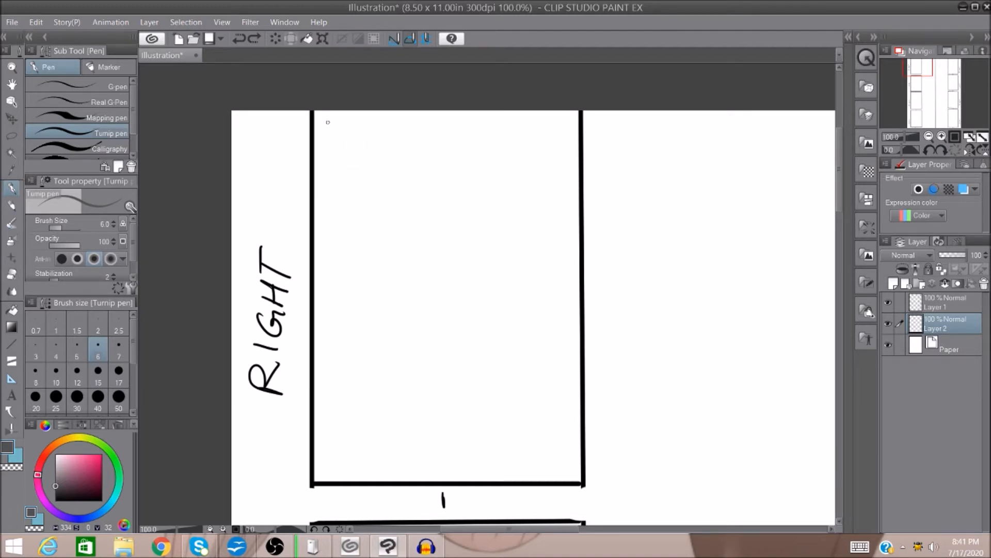
drag(327, 122, 403, 128)
mouse_move(326, 128)
mouse_down()
mouse_move(337, 213)
mouse_move(414, 209)
mouse_up()
drag(410, 129, 414, 208)
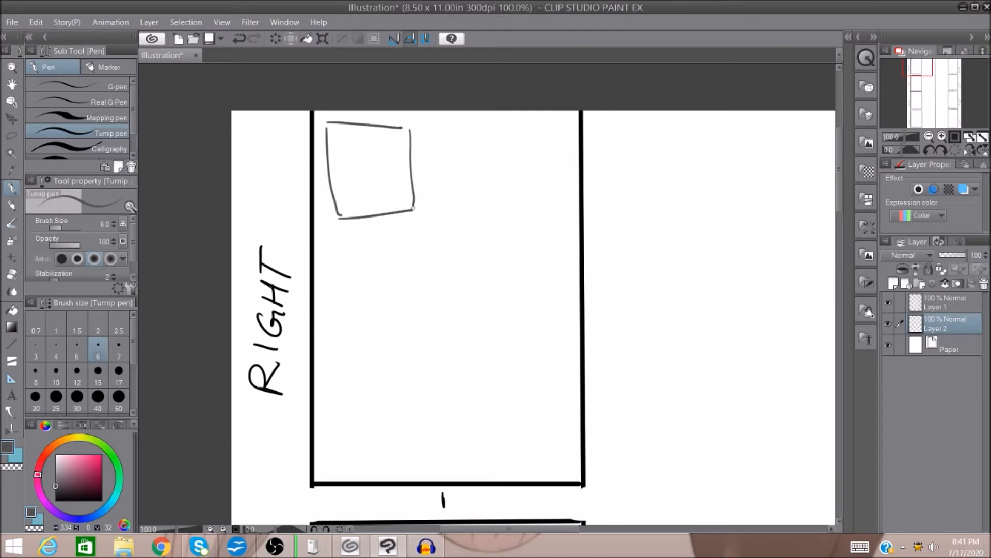
Set the pen size to 4 and rough in a small figure with surrounding furniture inside the first panel.
mouse_move(362, 153)
mouse_down()
mouse_move(380, 161)
mouse_move(370, 174)
mouse_up()
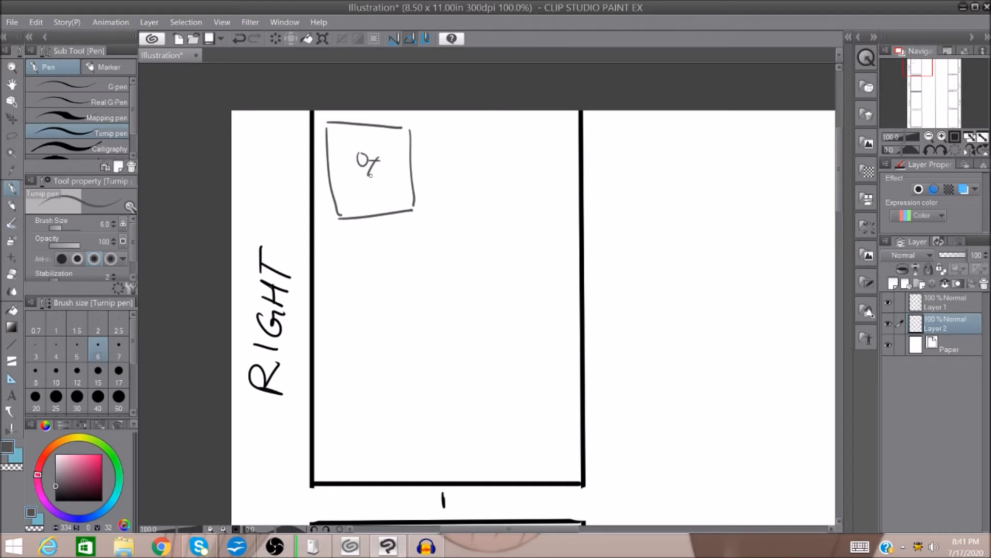
click(60, 355)
mouse_move(380, 160)
mouse_down()
mouse_move(411, 160)
mouse_move(370, 178)
mouse_move(401, 201)
mouse_up()
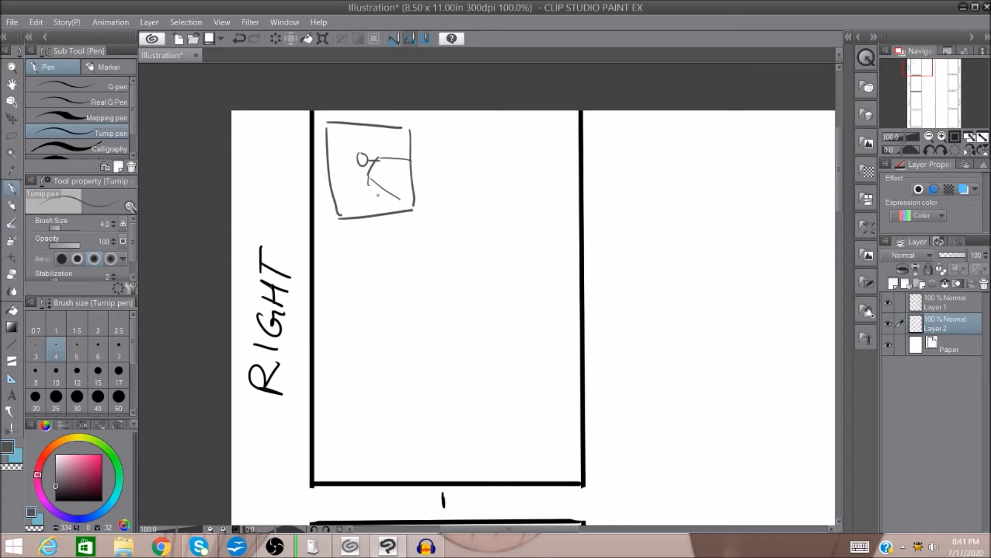
mouse_move(377, 192)
mouse_down()
mouse_move(402, 202)
mouse_move(368, 181)
mouse_up()
mouse_move(355, 179)
mouse_down()
mouse_move(368, 177)
mouse_move(349, 171)
mouse_move(367, 176)
mouse_move(358, 150)
mouse_move(379, 153)
mouse_move(390, 185)
mouse_move(403, 184)
mouse_move(336, 193)
mouse_move(349, 184)
mouse_up()
click(406, 174)
mouse_move(366, 185)
mouse_down()
mouse_move(360, 217)
mouse_move(358, 186)
mouse_move(339, 197)
mouse_up()
Add corner background lines, hatching along the lower edge and a small round bubble to the first panel.
mouse_move(395, 129)
mouse_down()
mouse_move(399, 145)
mouse_move(369, 150)
mouse_move(410, 143)
mouse_up()
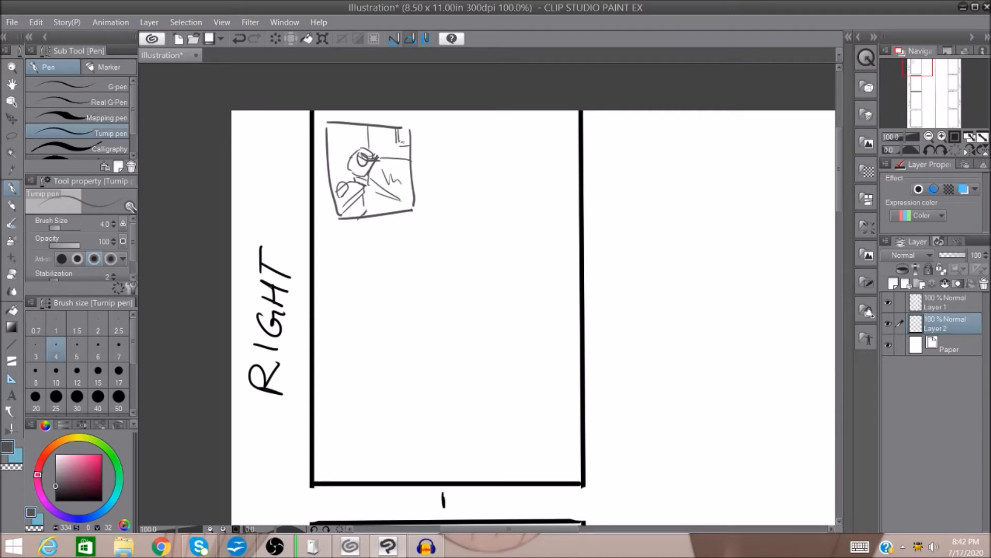
mouse_move(372, 211)
mouse_down()
mouse_move(409, 210)
mouse_move(345, 216)
mouse_up()
drag(364, 210, 353, 220)
drag(343, 141, 350, 146)
mouse_move(345, 135)
mouse_down()
mouse_move(338, 143)
mouse_move(344, 135)
mouse_up()
Sketch a wide second panel frame beside the first and rough in the face contour and background lines.
mouse_move(419, 123)
mouse_down()
mouse_move(428, 214)
mouse_move(579, 217)
mouse_up()
drag(421, 120, 573, 120)
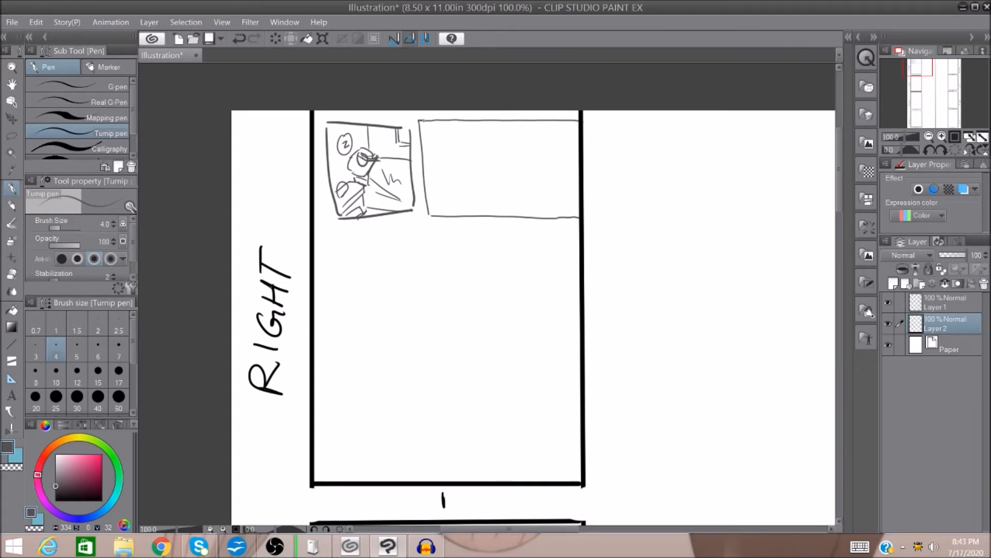
mouse_move(458, 146)
mouse_down()
mouse_move(480, 167)
mouse_move(506, 160)
mouse_move(508, 144)
mouse_move(527, 194)
mouse_up()
drag(513, 135, 563, 124)
mouse_move(546, 196)
mouse_down()
mouse_move(573, 195)
mouse_move(528, 214)
mouse_up()
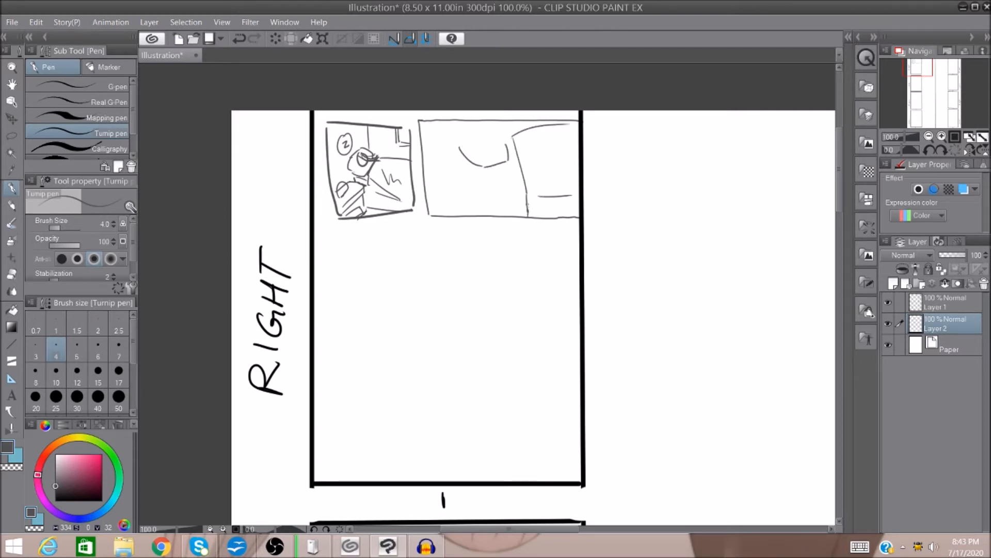
Sketch the character's head, hair, facial features and raised hand in the second panel, with an alarm clock in the lower-left corner.
mouse_move(450, 155)
mouse_down()
mouse_move(444, 178)
mouse_move(486, 187)
mouse_up()
mouse_move(484, 140)
mouse_down()
mouse_move(485, 165)
mouse_move(490, 150)
mouse_move(474, 164)
mouse_move(490, 148)
mouse_up()
click(479, 142)
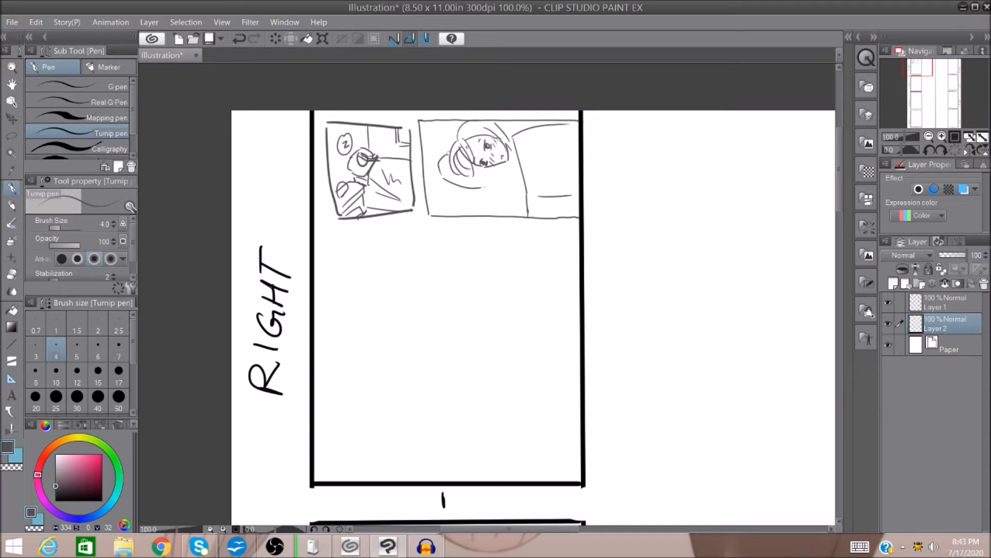
mouse_move(429, 199)
mouse_down()
mouse_move(443, 186)
mouse_move(492, 199)
mouse_move(451, 188)
mouse_move(442, 210)
mouse_move(449, 186)
mouse_move(459, 187)
mouse_move(460, 217)
mouse_up()
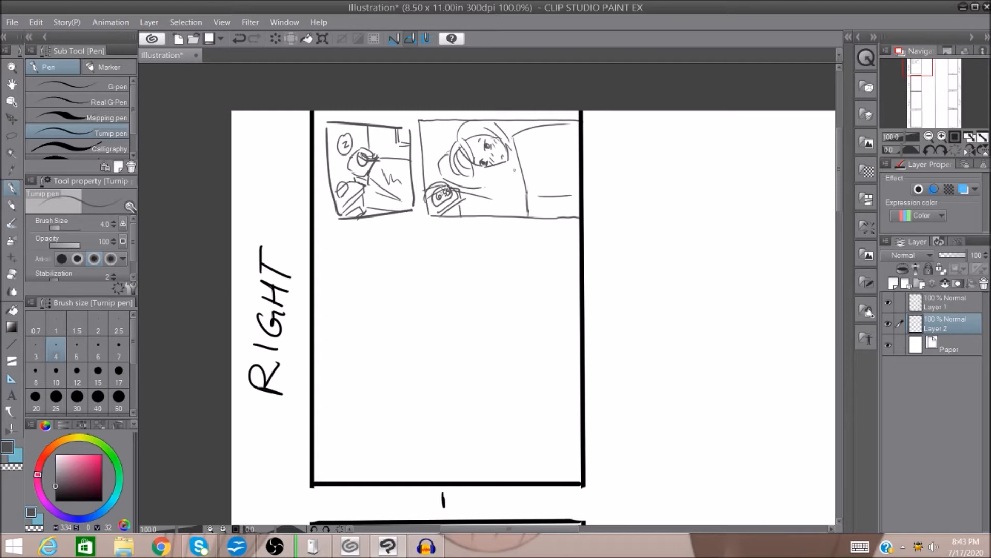
mouse_move(522, 161)
mouse_down()
mouse_move(493, 170)
mouse_move(490, 182)
mouse_move(524, 175)
mouse_move(509, 159)
mouse_up()
mouse_move(460, 121)
mouse_down()
mouse_move(426, 153)
mouse_move(450, 147)
mouse_up()
Write the note "Just woken up." in the margin beside the second panel, with an arrow pointing to it.
mouse_move(543, 122)
mouse_down()
mouse_move(542, 160)
mouse_move(578, 176)
mouse_move(610, 151)
mouse_move(589, 152)
mouse_move(626, 158)
mouse_up()
mouse_move(633, 149)
mouse_down()
mouse_move(622, 158)
mouse_move(637, 160)
mouse_up()
drag(632, 154, 672, 152)
drag(678, 141, 677, 159)
drag(683, 150, 690, 158)
drag(691, 152, 717, 169)
drag(717, 151, 728, 153)
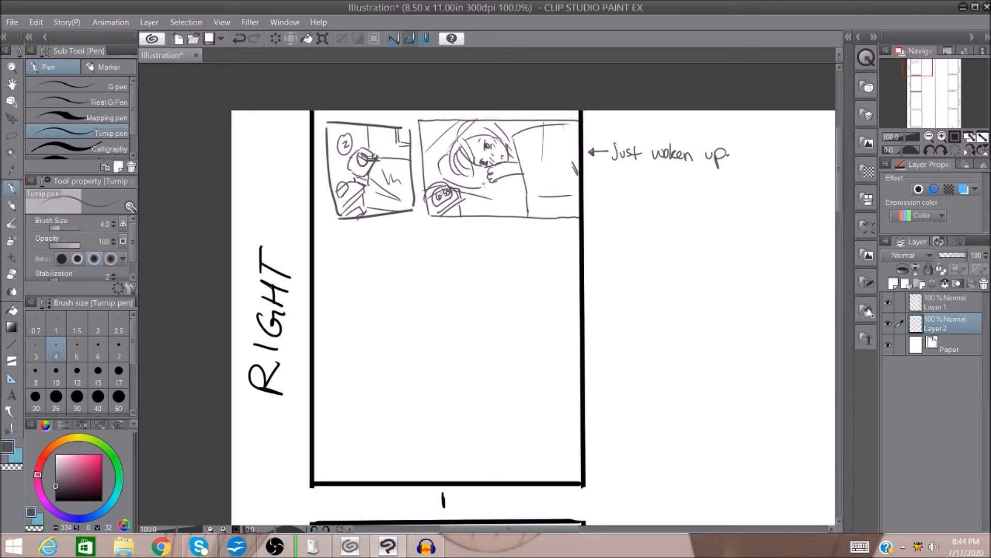
drag(621, 136, 627, 129)
click(238, 40)
Sketch a third panel frame with a slanted right edge beneath the first row of page 1.
scroll(840, 191, down, 1)
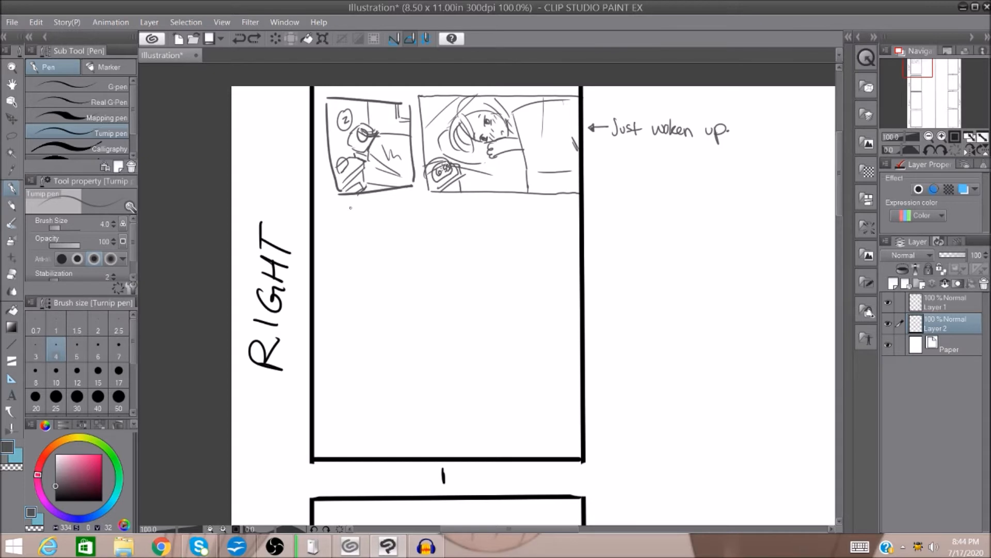
drag(313, 206, 421, 204)
drag(317, 296, 426, 298)
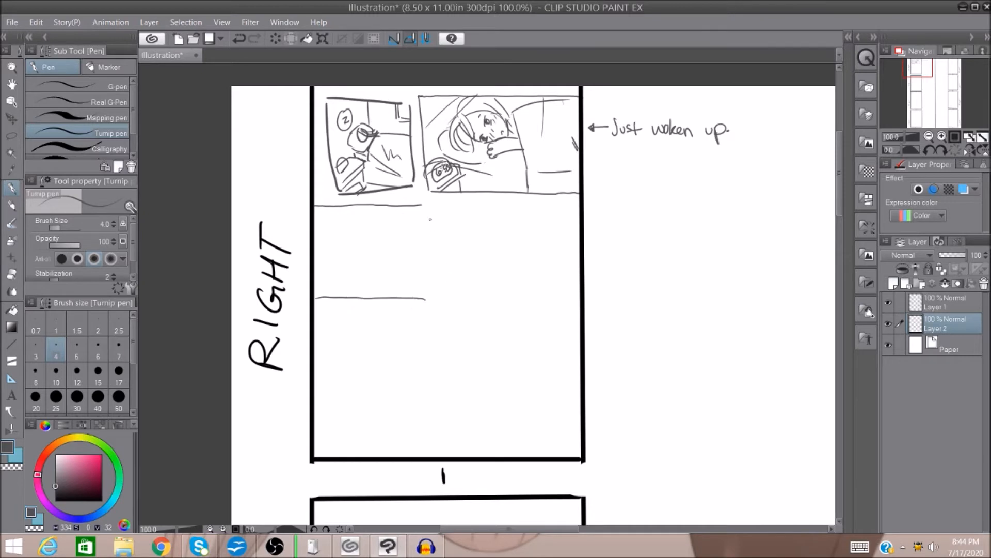
drag(423, 207, 462, 300)
drag(423, 205, 463, 304)
Sketch an alarm clock reading 6:55 on a table surface, with background lines, in the third panel.
mouse_move(345, 292)
mouse_down()
mouse_move(409, 272)
mouse_move(387, 288)
mouse_move(411, 281)
mouse_move(412, 298)
mouse_up()
drag(328, 283, 383, 264)
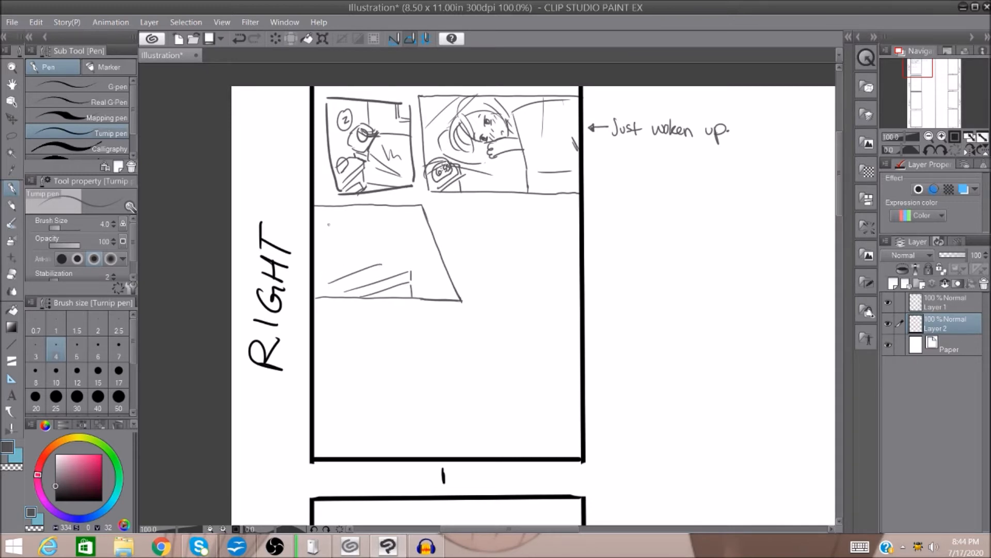
mouse_move(314, 242)
mouse_down()
mouse_move(349, 226)
mouse_move(372, 237)
mouse_move(385, 265)
mouse_move(336, 256)
mouse_move(325, 287)
mouse_move(358, 250)
mouse_move(359, 264)
mouse_move(366, 252)
mouse_move(367, 261)
mouse_up()
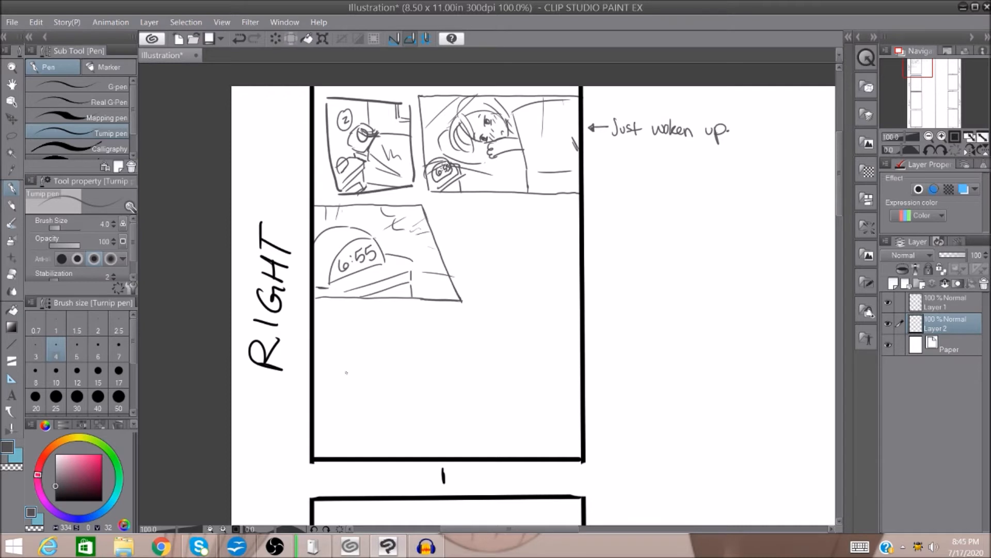
Write the note "*Make clock bigger." in the margin and hatch the area at the clock's left side.
mouse_move(599, 202)
mouse_down()
mouse_move(598, 211)
mouse_move(633, 213)
mouse_up()
drag(640, 204, 655, 210)
drag(663, 196, 669, 205)
drag(678, 204, 678, 210)
mouse_move(681, 196)
mouse_down()
mouse_move(681, 211)
mouse_move(713, 211)
mouse_up()
mouse_move(718, 205)
mouse_down()
mouse_move(715, 222)
mouse_move(746, 200)
mouse_move(732, 200)
mouse_up()
drag(316, 267, 326, 248)
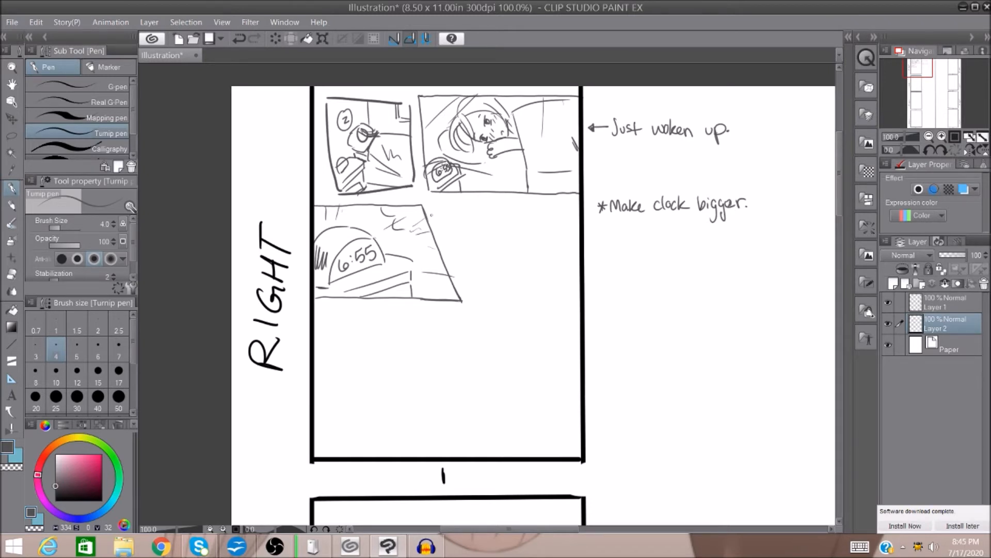
Sketch a fourth panel frame beside the third, with its left edge following the same slant.
drag(428, 205, 476, 302)
mouse_move(428, 206)
mouse_down()
mouse_move(557, 278)
mouse_move(557, 311)
mouse_up()
drag(477, 304, 560, 309)
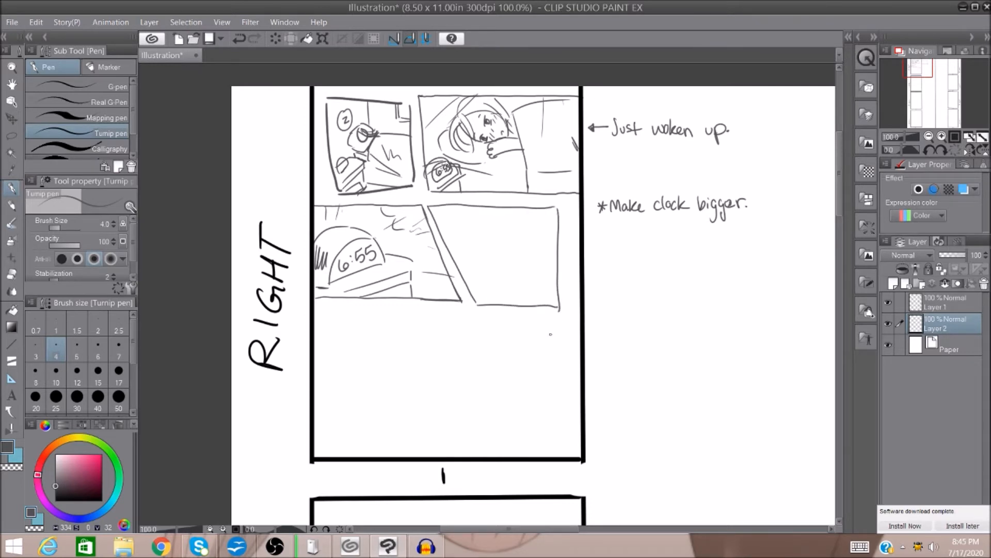
Sketch the character's worried face, spiky hair and arm in the fourth panel, with a round speech bubble beneath.
mouse_move(469, 224)
mouse_down()
mouse_move(522, 264)
mouse_move(535, 239)
mouse_move(528, 252)
mouse_move(481, 241)
mouse_move(523, 234)
mouse_move(471, 233)
mouse_move(518, 210)
mouse_up()
drag(510, 262, 484, 300)
mouse_move(551, 246)
mouse_down()
mouse_move(523, 305)
mouse_move(562, 238)
mouse_up()
drag(505, 210, 493, 237)
mouse_move(497, 214)
mouse_down()
mouse_move(478, 241)
mouse_move(483, 267)
mouse_move(497, 266)
mouse_up()
drag(527, 214, 543, 241)
mouse_move(509, 269)
mouse_down()
mouse_move(472, 282)
mouse_move(512, 295)
mouse_move(506, 301)
mouse_up()
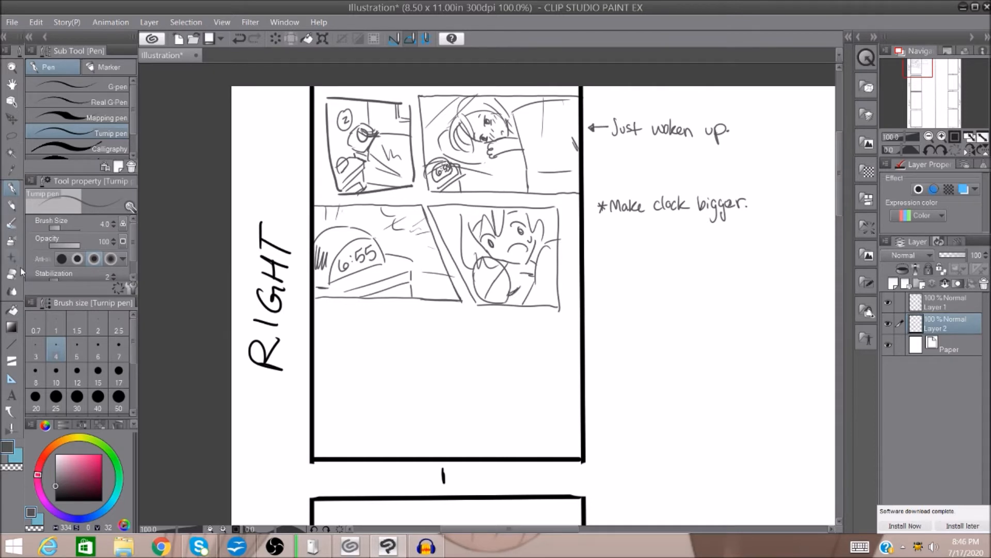
Clear the lines crossing the fourth panel's speech bubble and add a small jagged surprise mark in its upper-left corner.
click(12, 274)
drag(499, 287, 509, 310)
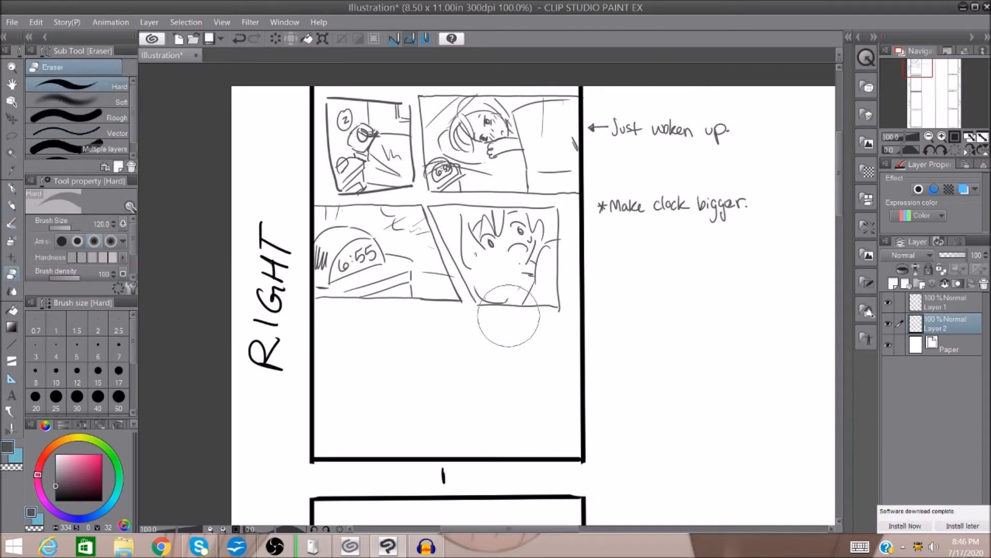
click(241, 40)
click(11, 189)
mouse_move(453, 211)
mouse_down()
mouse_move(453, 227)
mouse_move(445, 215)
mouse_move(440, 222)
mouse_move(443, 237)
mouse_move(452, 240)
mouse_move(461, 221)
mouse_up()
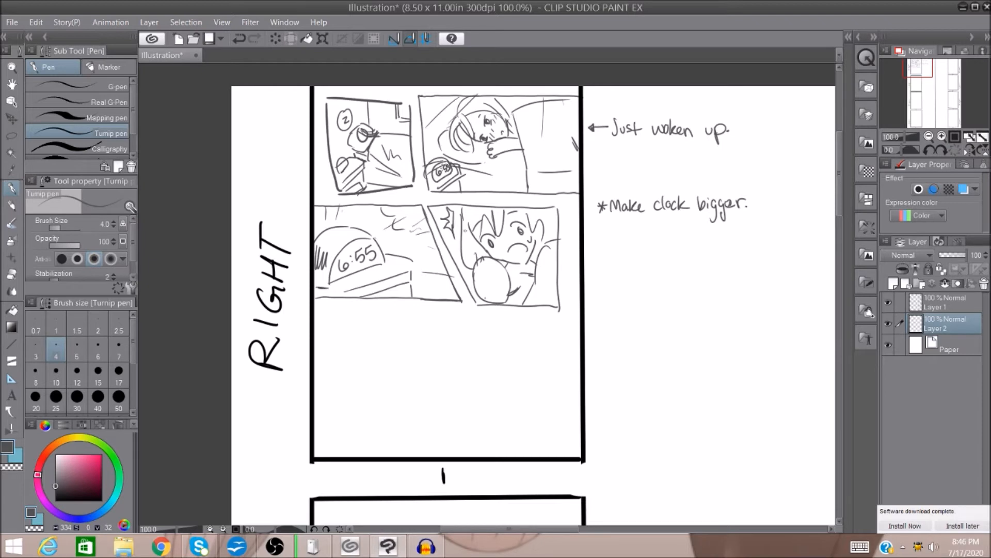
Move the "*Make clock bigger." note up to sit directly beneath the "Just woken up." note.
drag(840, 194, 840, 198)
click(13, 135)
drag(624, 168, 614, 169)
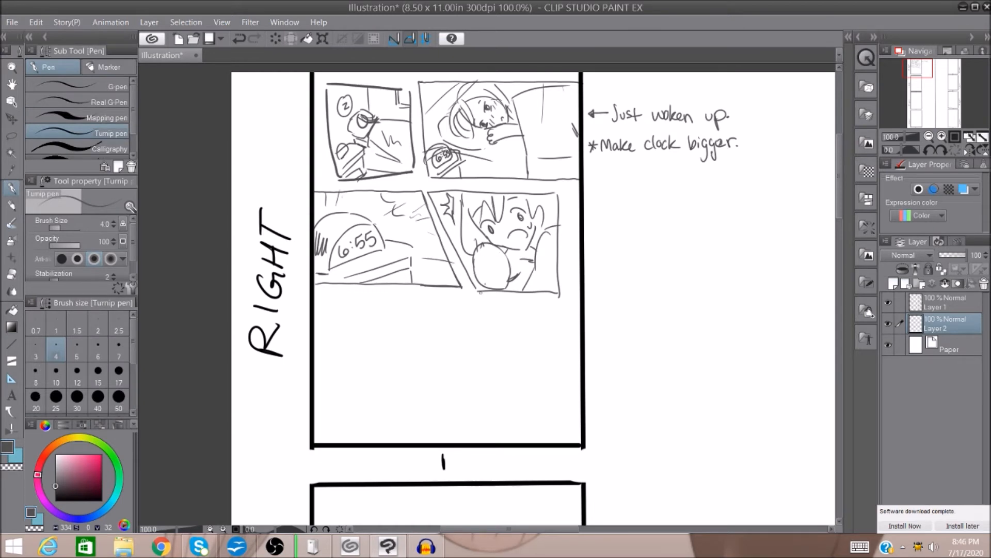
click(929, 137)
click(929, 136)
click(929, 136)
click(983, 138)
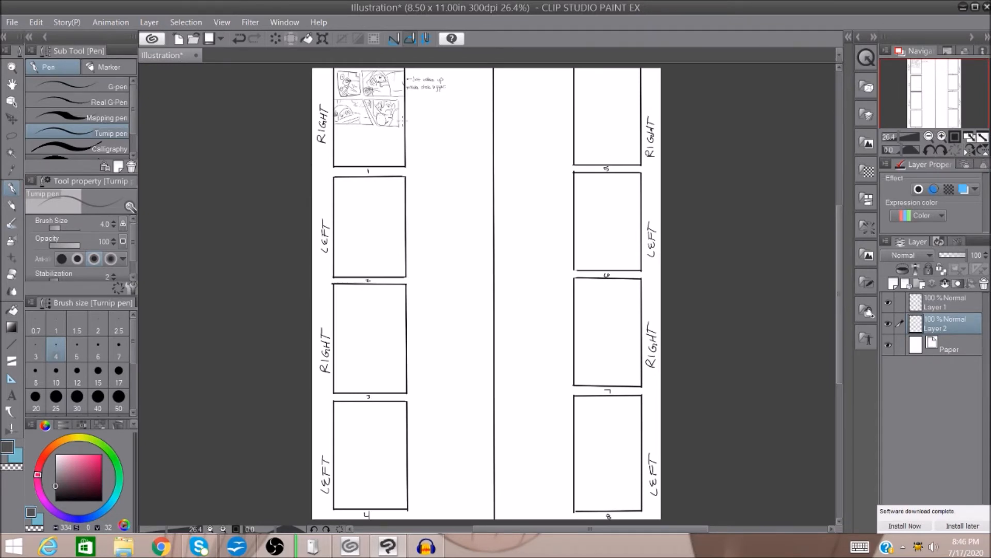
click(942, 137)
click(942, 137)
click(942, 136)
drag(936, 99, 929, 74)
click(942, 136)
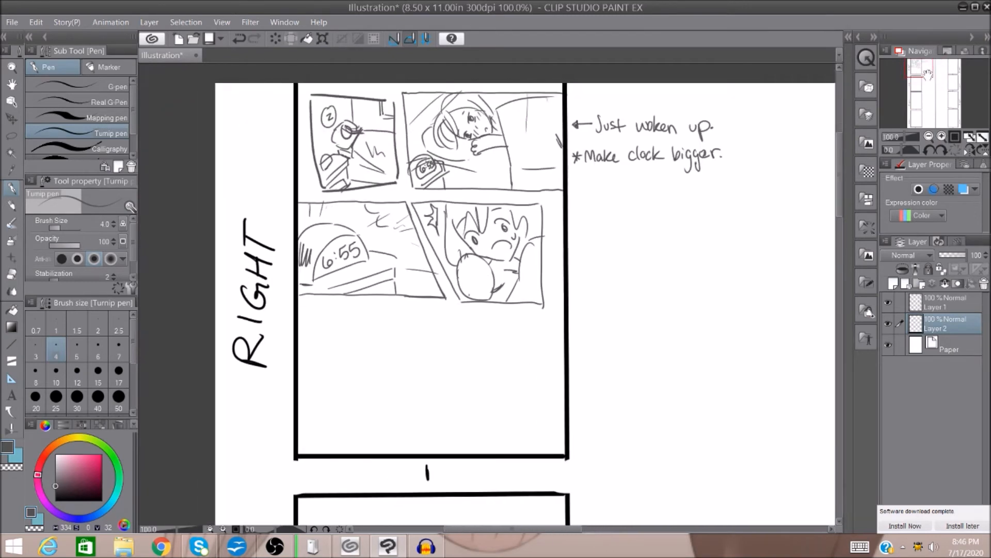
Write the dialogue note "B1: Oh no! I'm late for school!" beneath the two margin notes beside page 1.
drag(573, 182, 573, 199)
drag(572, 181, 573, 199)
drag(585, 180, 585, 199)
mouse_move(580, 175)
mouse_down()
mouse_move(583, 213)
mouse_move(579, 174)
mouse_up()
click(241, 40)
mouse_move(601, 179)
mouse_down()
mouse_move(641, 195)
mouse_move(641, 179)
mouse_move(661, 189)
mouse_up()
drag(664, 197, 687, 197)
drag(700, 189, 707, 199)
drag(703, 189, 720, 191)
mouse_move(740, 175)
mouse_down()
mouse_move(734, 198)
mouse_move(754, 188)
mouse_up()
mouse_move(769, 183)
mouse_down()
mouse_move(774, 193)
mouse_move(799, 192)
mouse_up()
mouse_move(803, 175)
mouse_down()
mouse_move(805, 194)
mouse_move(809, 187)
mouse_up()
click(809, 194)
Erase the round speech bubble in the fourth panel and redraw it as a spiky burst bubble.
drag(726, 215, 661, 189)
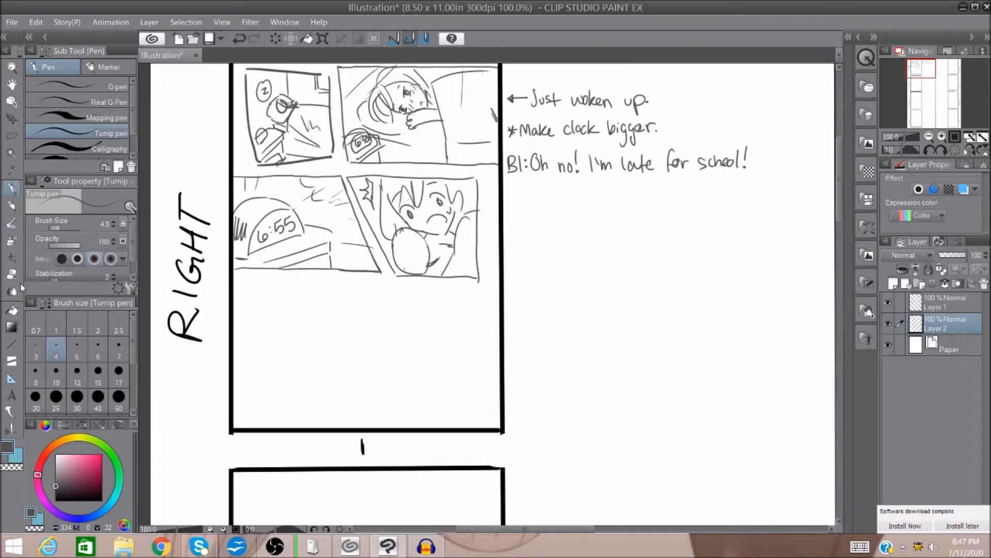
click(11, 274)
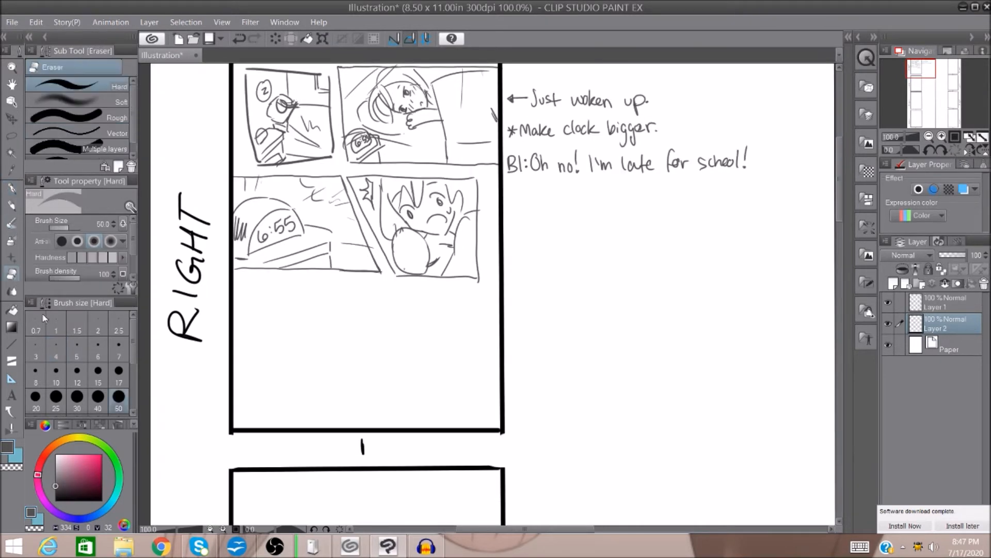
mouse_move(398, 230)
mouse_down()
mouse_move(396, 255)
mouse_move(413, 266)
mouse_move(426, 259)
mouse_move(413, 240)
mouse_move(438, 260)
mouse_up()
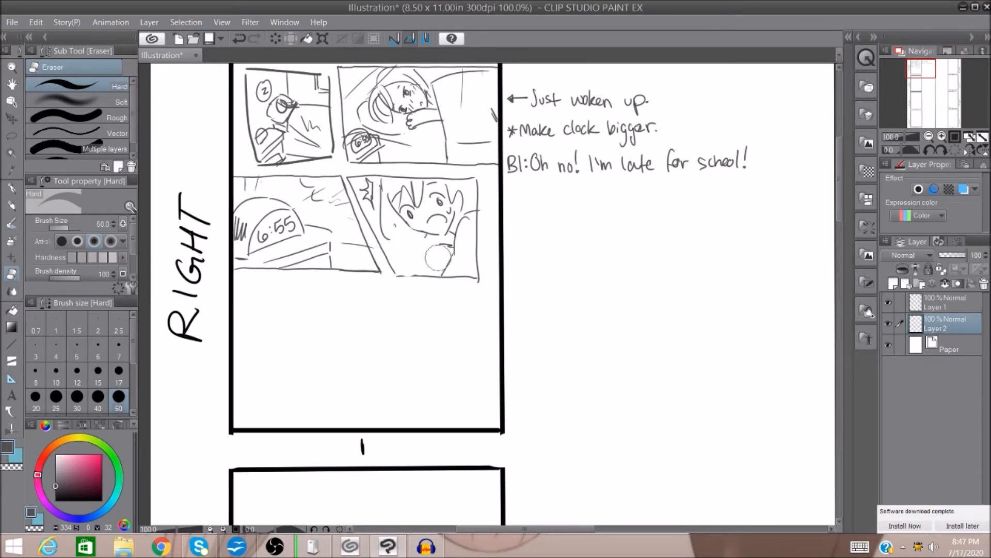
click(16, 192)
mouse_move(391, 223)
mouse_down()
mouse_move(406, 267)
mouse_move(433, 264)
mouse_move(440, 248)
mouse_move(426, 237)
mouse_move(444, 255)
mouse_up()
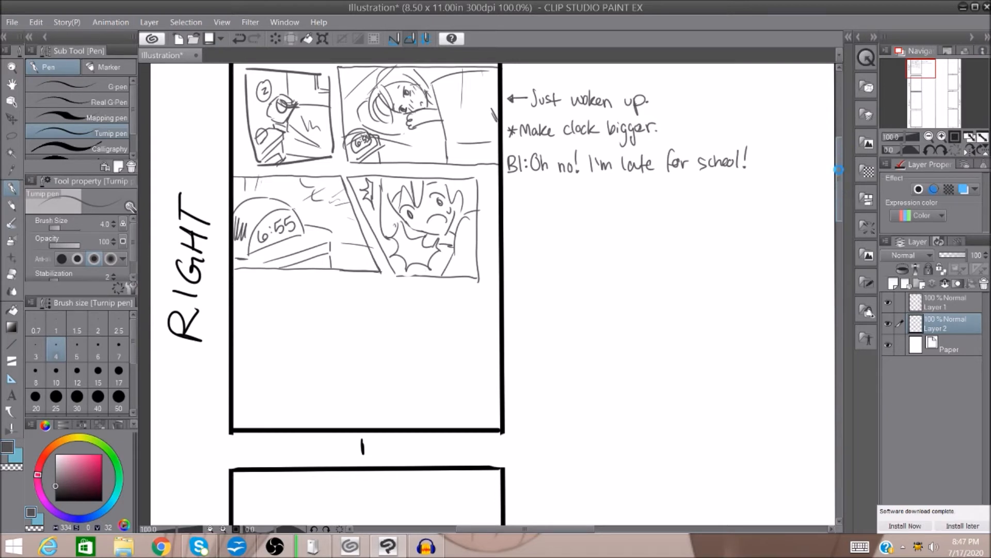
Draw a full-width top border for the fifth panel and sketch a seated figure with flowing hair beneath it.
drag(235, 281, 501, 284)
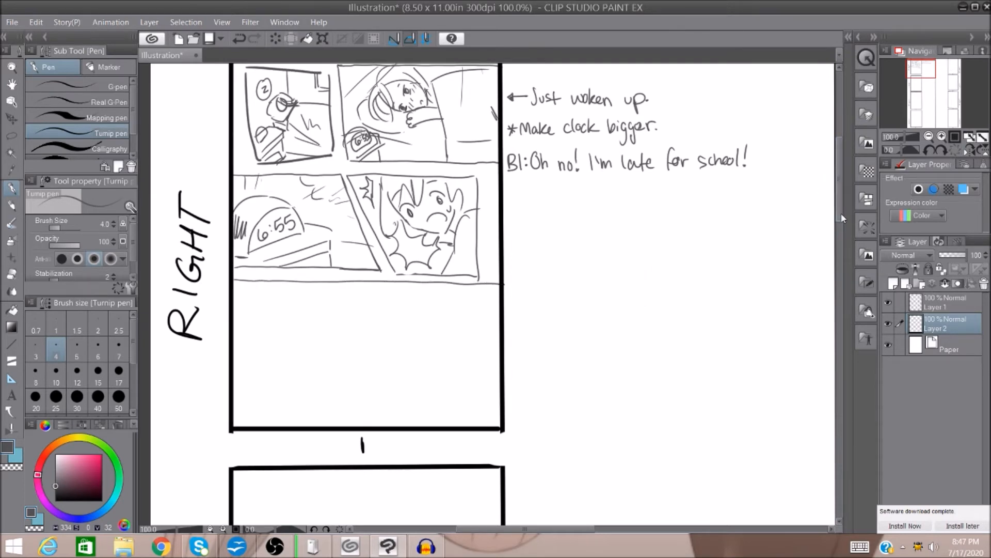
mouse_move(373, 299)
mouse_down()
mouse_move(375, 321)
mouse_move(394, 314)
mouse_move(377, 312)
mouse_up()
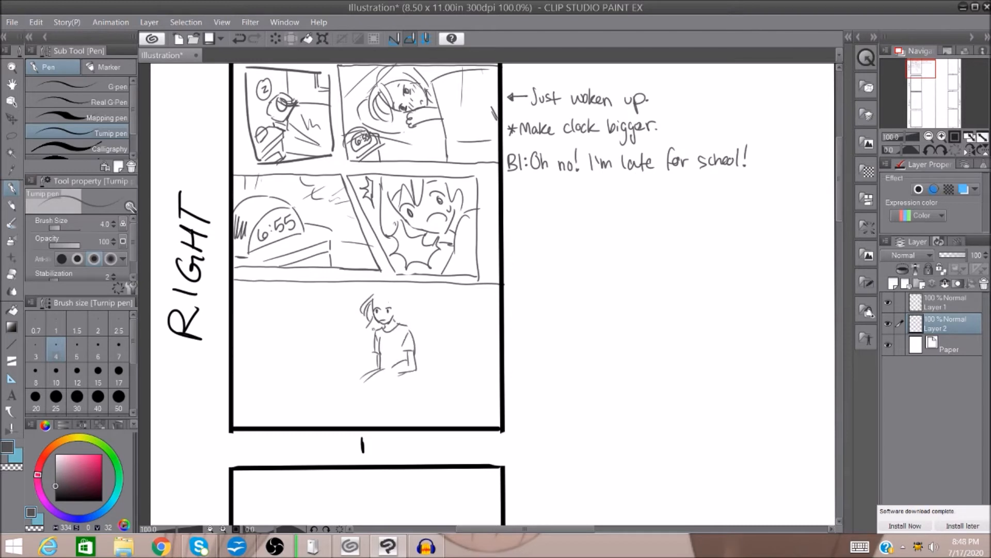
mouse_move(384, 297)
mouse_down()
mouse_move(375, 309)
mouse_move(393, 316)
mouse_move(345, 313)
mouse_up()
drag(362, 305, 337, 326)
drag(363, 313, 348, 328)
drag(376, 294, 401, 314)
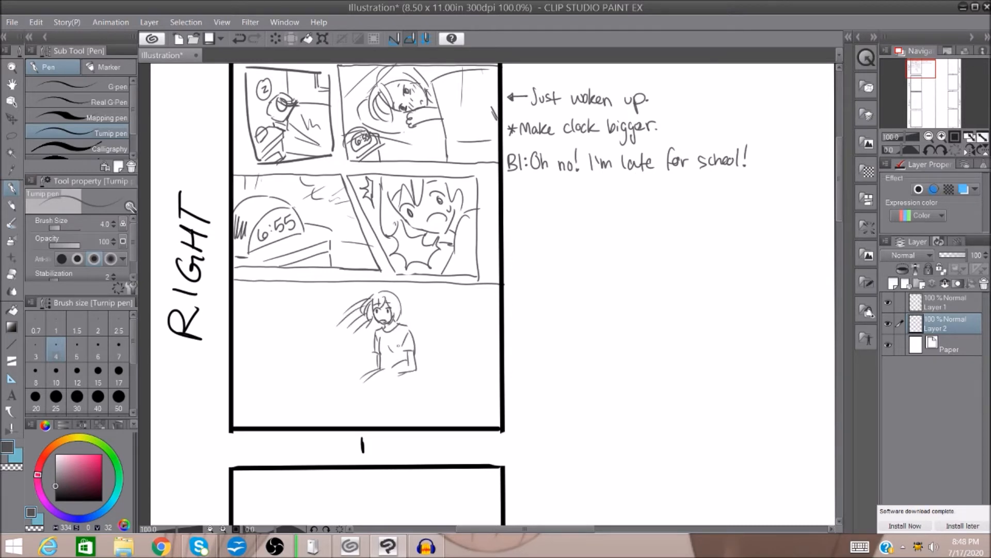
Sketch a bed with a pillow around the seated figure and a window frame in the fifth panel's upper-right corner.
drag(341, 348, 370, 349)
mouse_move(415, 353)
mouse_down()
mouse_move(458, 361)
mouse_move(445, 376)
mouse_move(416, 368)
mouse_move(398, 388)
mouse_up()
drag(308, 366, 349, 341)
drag(370, 382, 400, 377)
drag(473, 368, 442, 397)
drag(323, 386, 344, 389)
drag(459, 360, 474, 372)
mouse_move(435, 285)
mouse_down()
mouse_move(436, 329)
mouse_move(500, 331)
mouse_move(439, 331)
mouse_move(501, 328)
mouse_up()
drag(496, 285, 497, 328)
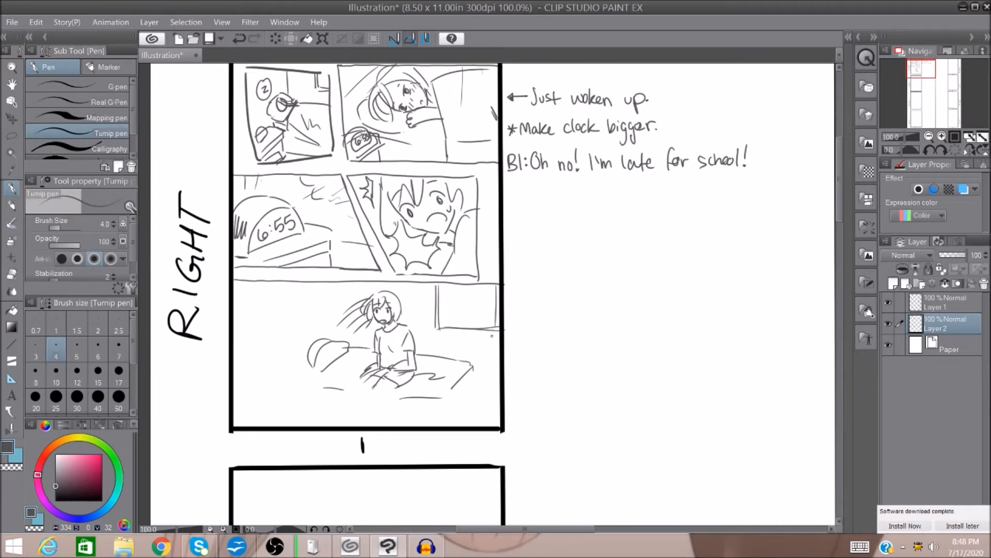
Add pane lines and a curtain to the window in page 1's fifth panel, plus a vertical wall line behind the figure.
drag(436, 303, 500, 305)
mouse_move(418, 278)
mouse_down()
mouse_move(417, 347)
mouse_move(438, 343)
mouse_move(426, 334)
mouse_move(433, 345)
mouse_up()
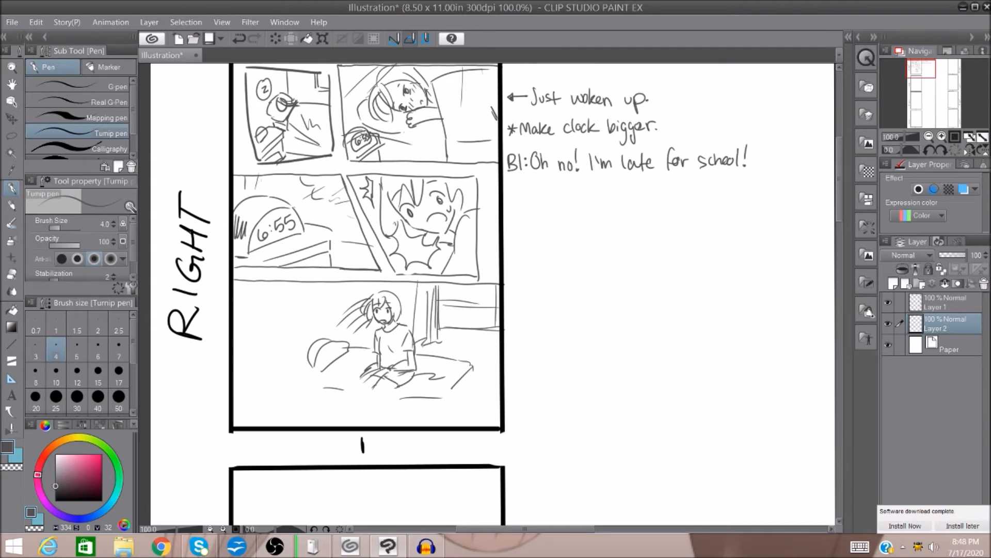
drag(497, 290, 497, 341)
drag(331, 284, 330, 331)
Sketch a nightstand with an alarm clock beside the bed and add blanket folds and side edges to the bed.
mouse_move(242, 397)
mouse_down()
mouse_move(274, 381)
mouse_move(299, 387)
mouse_move(260, 414)
mouse_move(300, 404)
mouse_move(246, 415)
mouse_move(300, 402)
mouse_move(281, 390)
mouse_move(300, 418)
mouse_move(245, 433)
mouse_up()
drag(307, 367, 307, 371)
drag(299, 385, 371, 423)
drag(390, 388, 364, 424)
drag(407, 393, 408, 401)
drag(443, 403, 447, 426)
drag(474, 366, 474, 394)
drag(371, 348, 376, 361)
drag(338, 361, 303, 374)
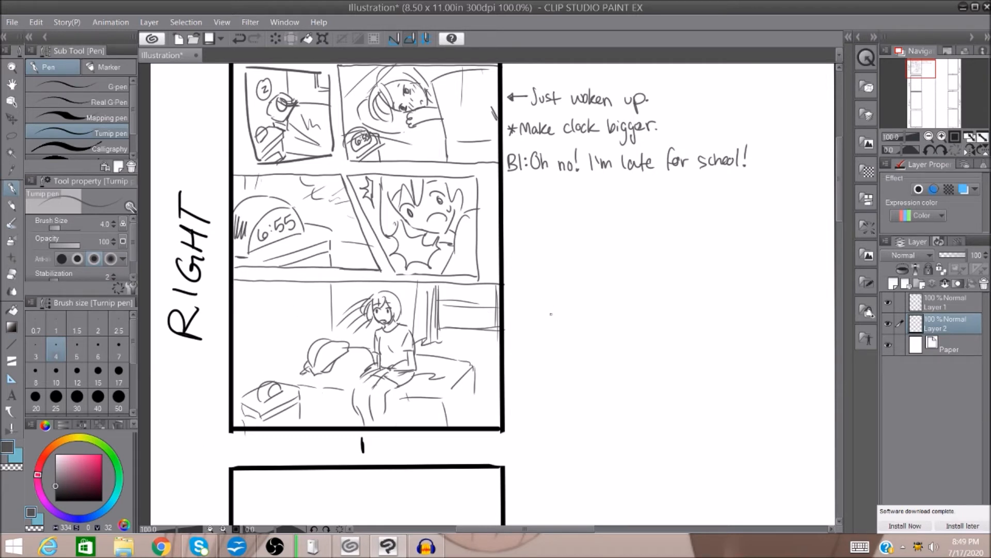
drag(478, 397, 459, 425)
drag(466, 381, 461, 405)
Check the chapter one script in OpenOffice Writer for the page 2 scene and return to the empty page 2 frame.
click(929, 136)
click(925, 91)
drag(925, 94, 929, 70)
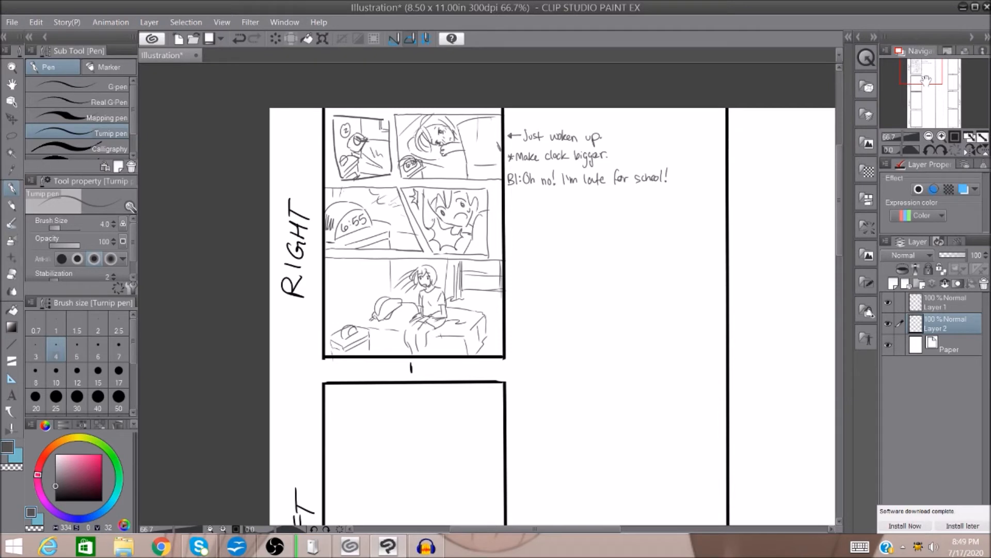
drag(928, 81, 929, 85)
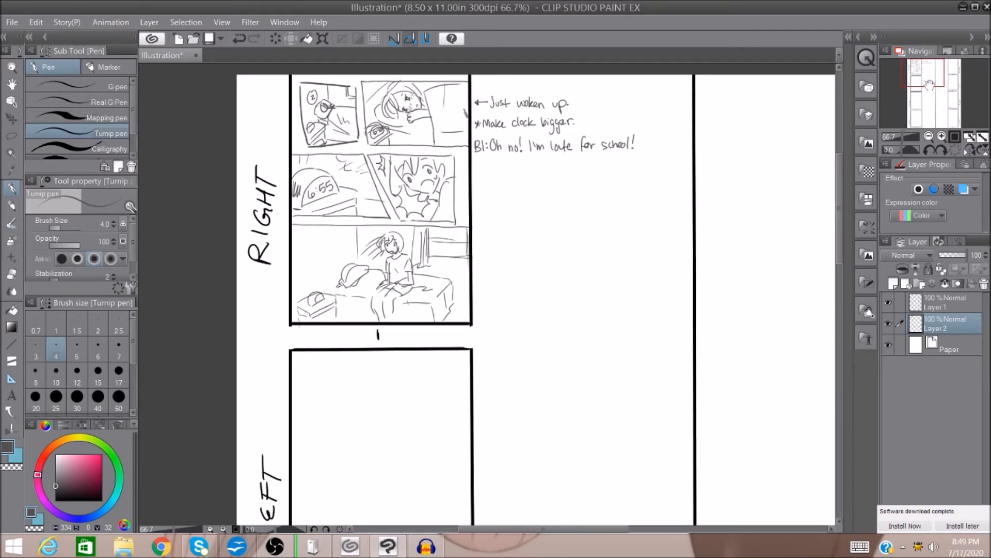
drag(929, 85, 923, 92)
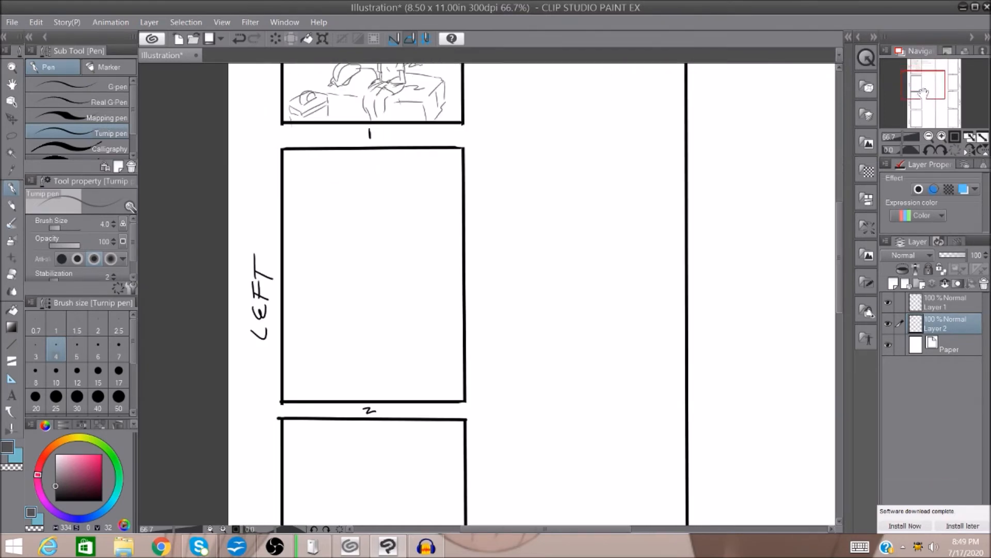
click(237, 546)
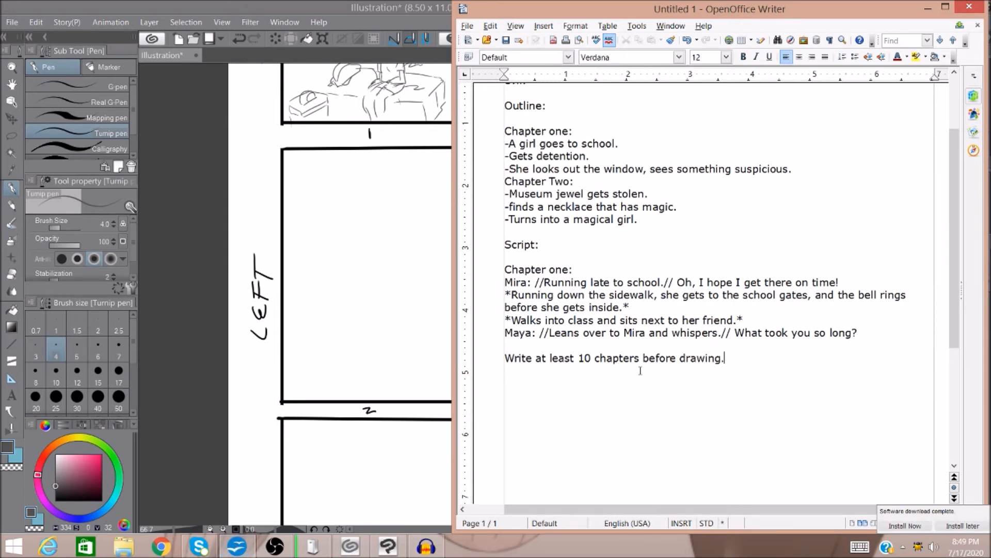
click(928, 9)
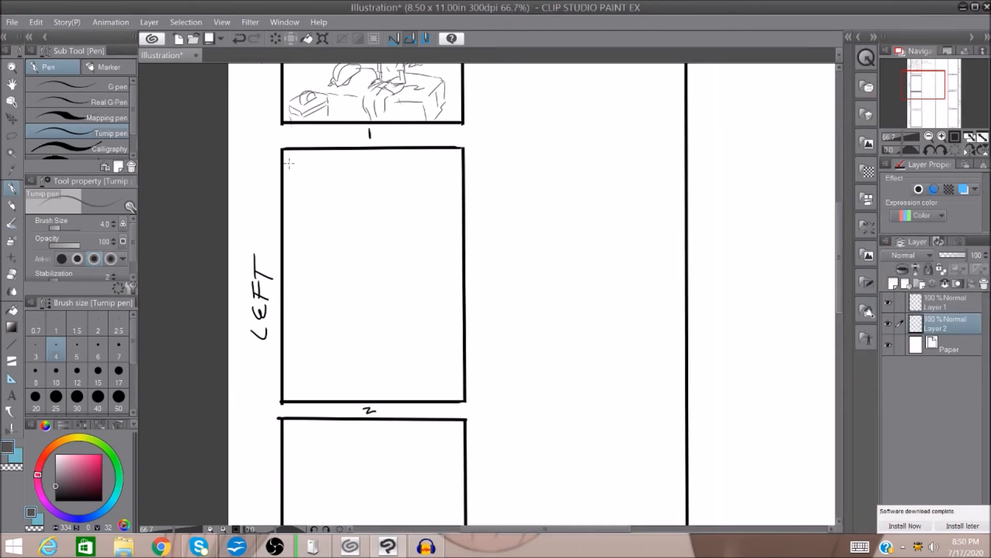
Draw two narrow caption boxes filled with zigzag scribbles in page 2's upper-left corner and a horizontal panel border across mid-page.
mouse_move(288, 155)
mouse_down()
mouse_move(289, 175)
mouse_move(362, 181)
mouse_move(364, 165)
mouse_move(365, 180)
mouse_up()
mouse_move(297, 181)
mouse_down()
mouse_move(299, 205)
mouse_move(389, 191)
mouse_up()
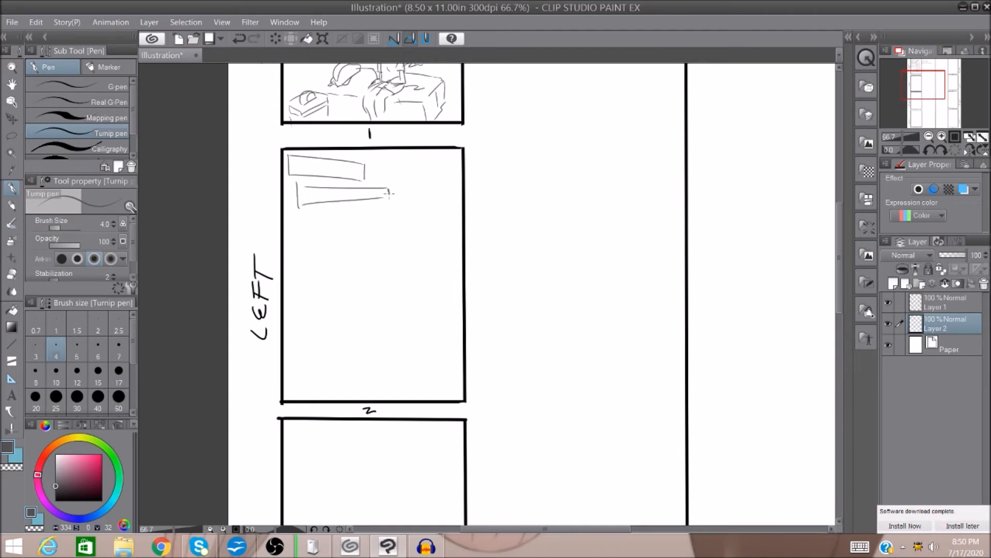
click(942, 137)
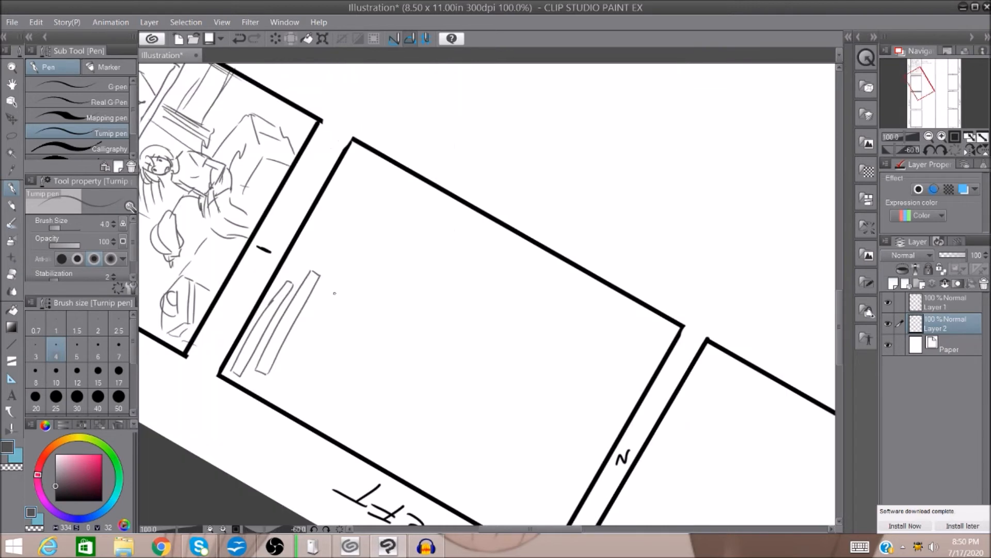
click(952, 151)
drag(292, 116, 397, 116)
drag(309, 138, 419, 132)
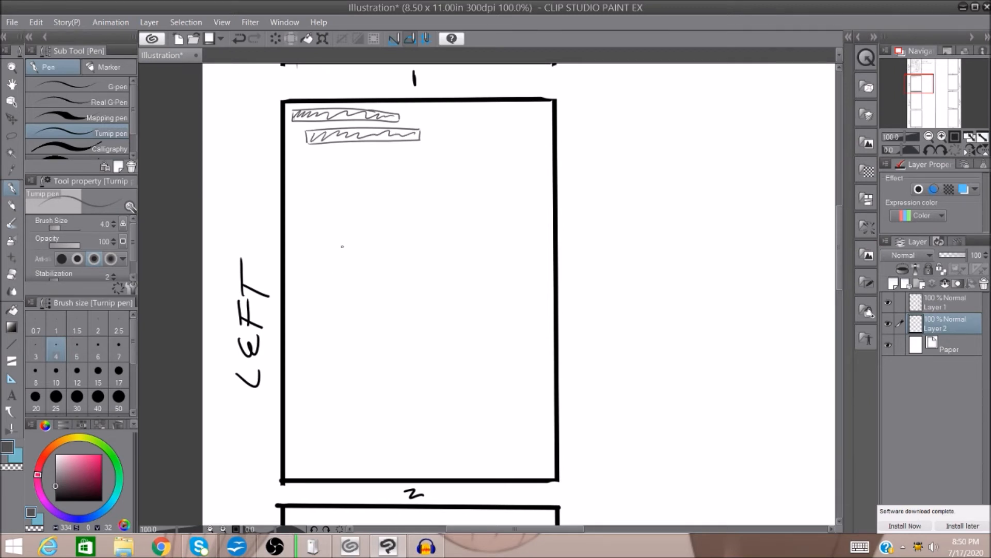
drag(297, 274, 544, 277)
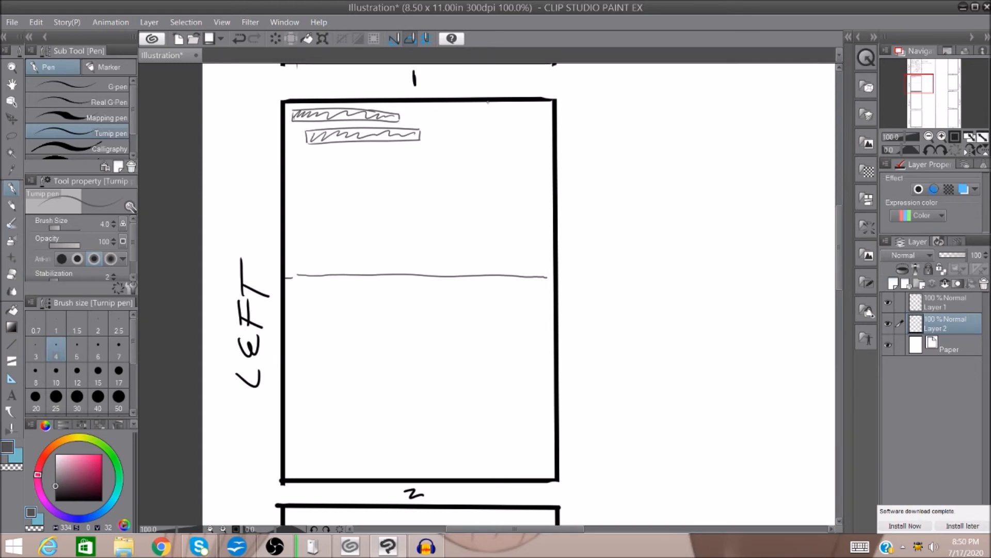
Sketch the sidewalk edge, a leafy tree in the upper-right corner and the figure's head in page 2's first panel.
click(929, 136)
drag(927, 93, 926, 82)
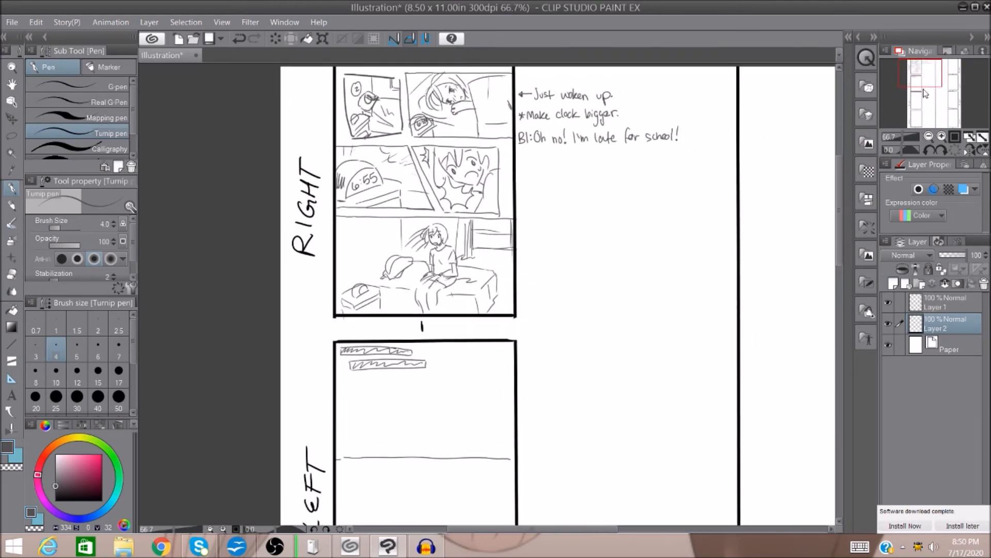
drag(927, 73, 928, 87)
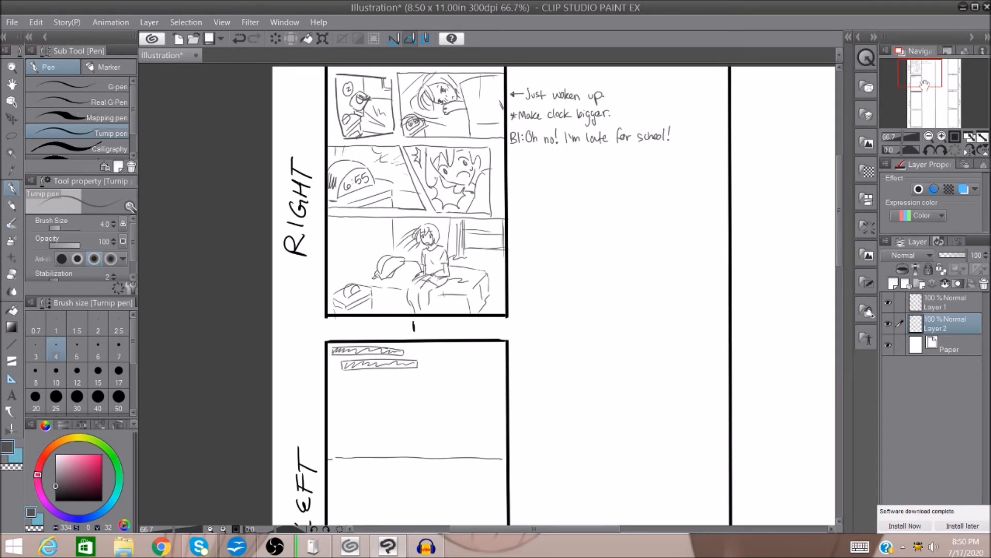
click(941, 137)
drag(922, 71, 918, 80)
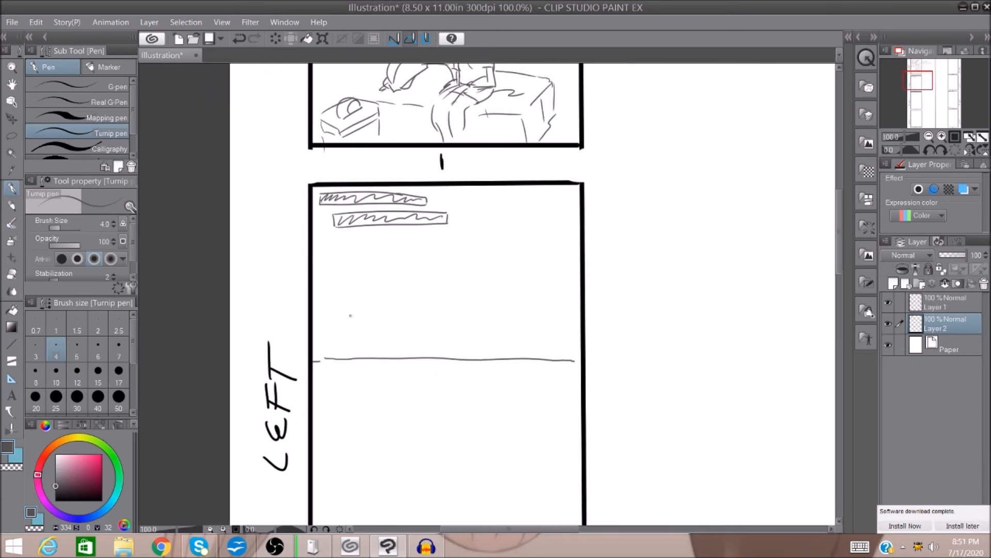
mouse_move(398, 297)
mouse_down()
mouse_move(408, 350)
mouse_move(423, 354)
mouse_up()
drag(394, 294, 414, 294)
mouse_move(581, 296)
mouse_down()
mouse_move(548, 224)
mouse_move(579, 214)
mouse_move(579, 269)
mouse_move(573, 251)
mouse_move(579, 258)
mouse_up()
mouse_move(515, 188)
mouse_down()
mouse_move(500, 203)
mouse_move(540, 240)
mouse_move(556, 237)
mouse_up()
mouse_move(454, 242)
mouse_down()
mouse_move(455, 257)
mouse_move(464, 243)
mouse_move(446, 258)
mouse_up()
mouse_move(445, 260)
mouse_down()
mouse_move(459, 251)
mouse_move(459, 277)
mouse_up()
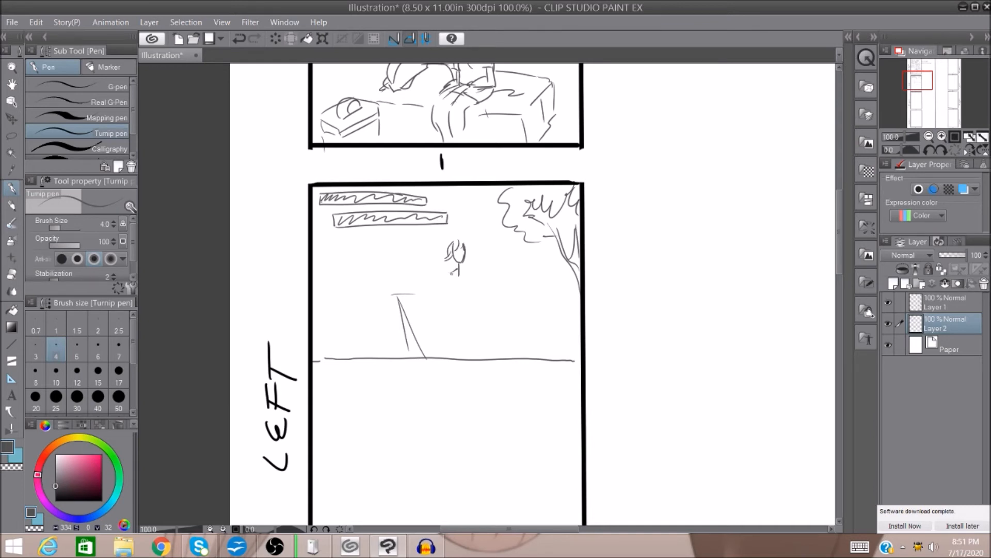
Complete the running figure with body and hair, and add sidewalk slabs, grass marks, a building and a bush around it.
mouse_move(460, 270)
mouse_down()
mouse_move(471, 282)
mouse_move(476, 267)
mouse_move(447, 285)
mouse_up()
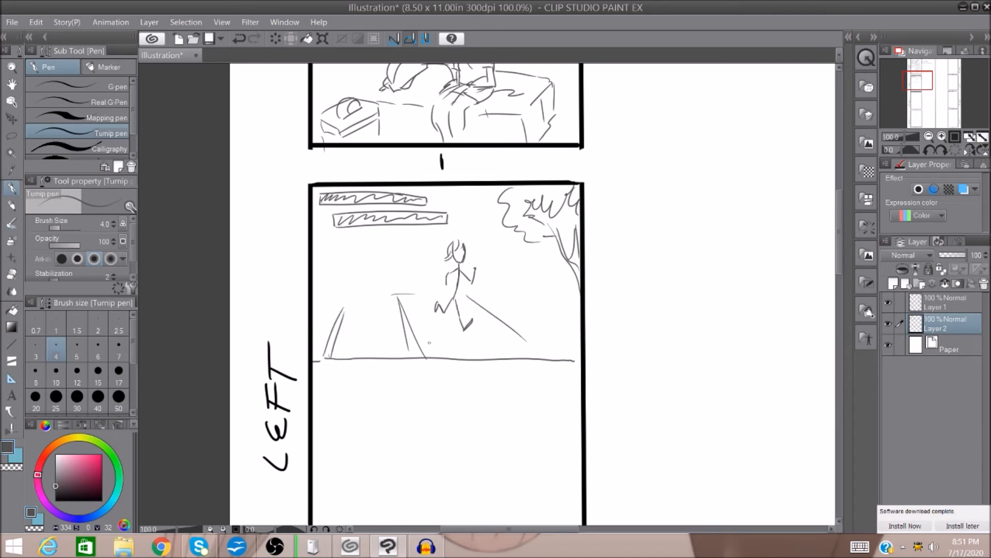
mouse_move(435, 342)
mouse_down()
mouse_move(514, 327)
mouse_move(421, 328)
mouse_move(437, 309)
mouse_up()
drag(528, 333, 543, 344)
drag(535, 319, 548, 316)
mouse_move(523, 238)
mouse_down()
mouse_move(536, 290)
mouse_move(526, 282)
mouse_move(583, 296)
mouse_move(558, 277)
mouse_up()
drag(552, 243, 556, 276)
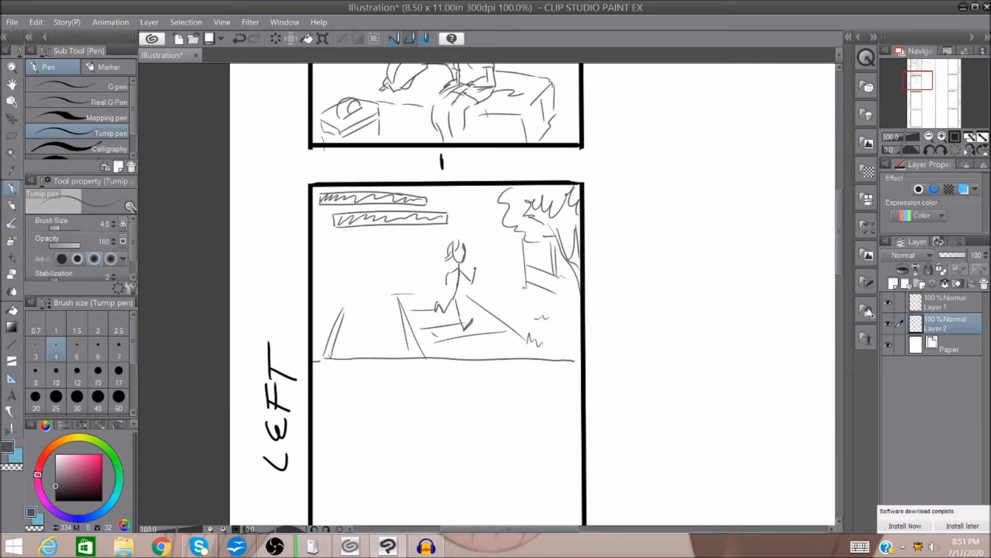
mouse_move(454, 241)
mouse_down()
mouse_move(467, 238)
mouse_move(470, 264)
mouse_up()
mouse_move(458, 257)
mouse_down()
mouse_move(505, 293)
mouse_move(523, 283)
mouse_up()
key(ctrl+minus)
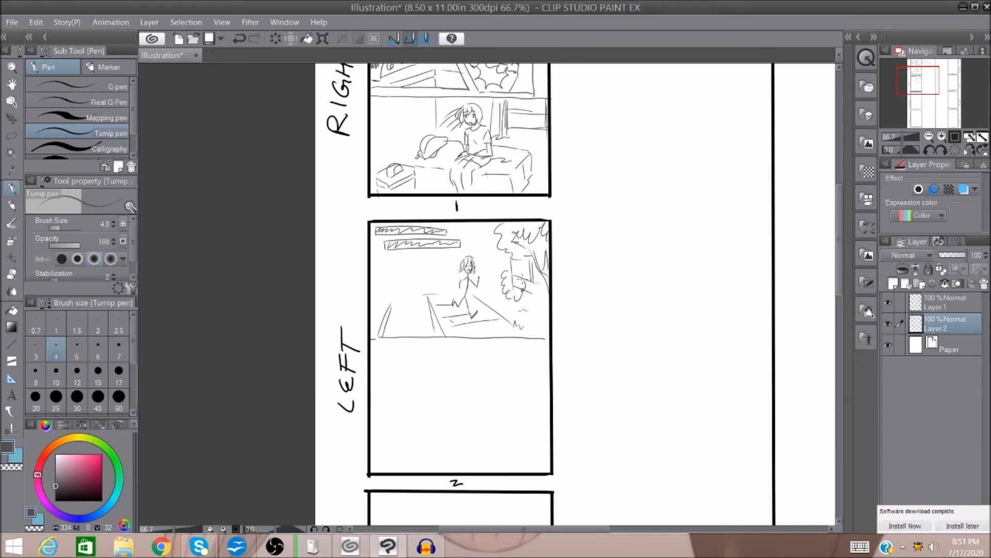
Frame page 2's second panel with a slanted right border and sketch a small figure with scribbled foreground and background lines.
drag(928, 83, 927, 91)
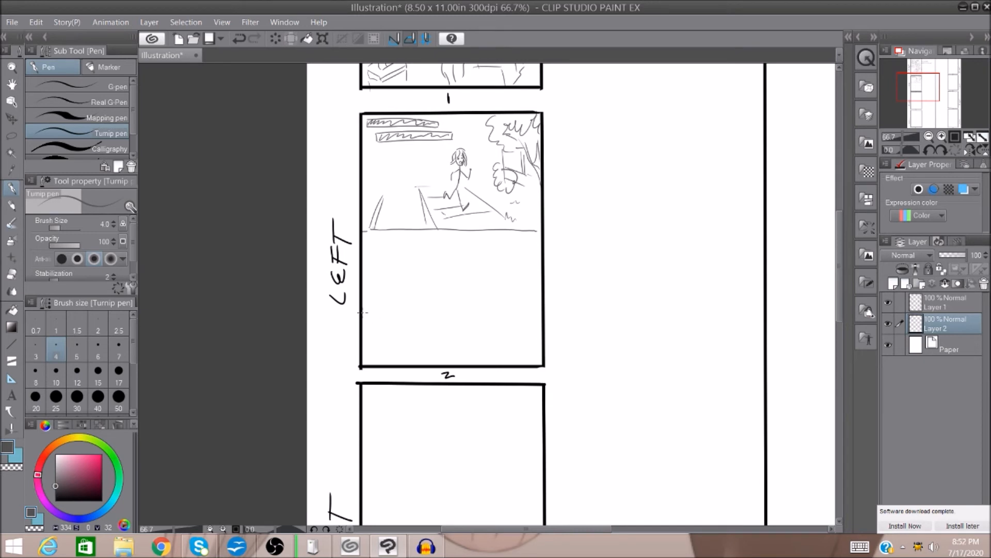
drag(363, 310, 451, 306)
key(ctrl+z)
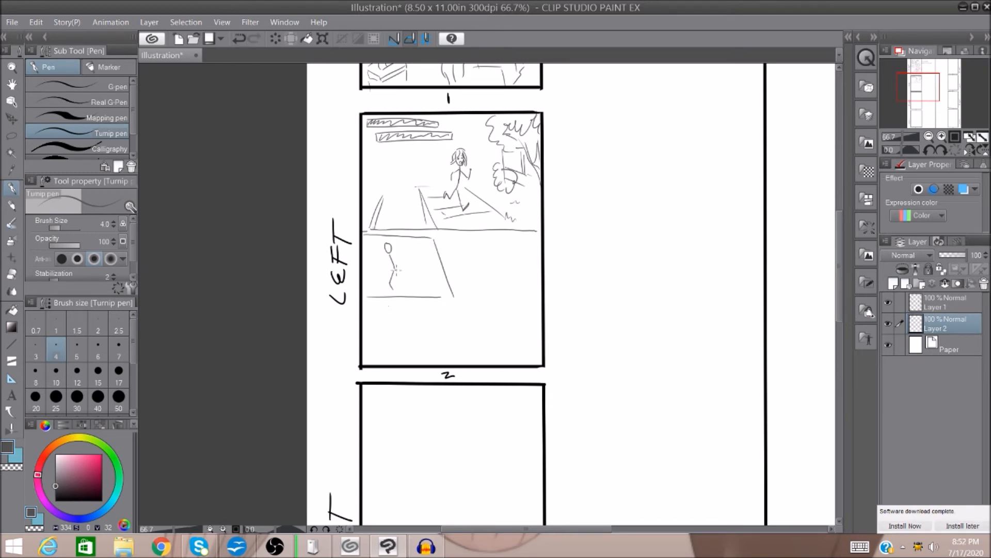
drag(395, 270, 419, 287)
mouse_move(422, 284)
mouse_down()
mouse_move(445, 289)
mouse_move(412, 288)
mouse_move(383, 267)
mouse_move(407, 268)
mouse_move(382, 256)
mouse_move(396, 251)
mouse_move(429, 268)
mouse_up()
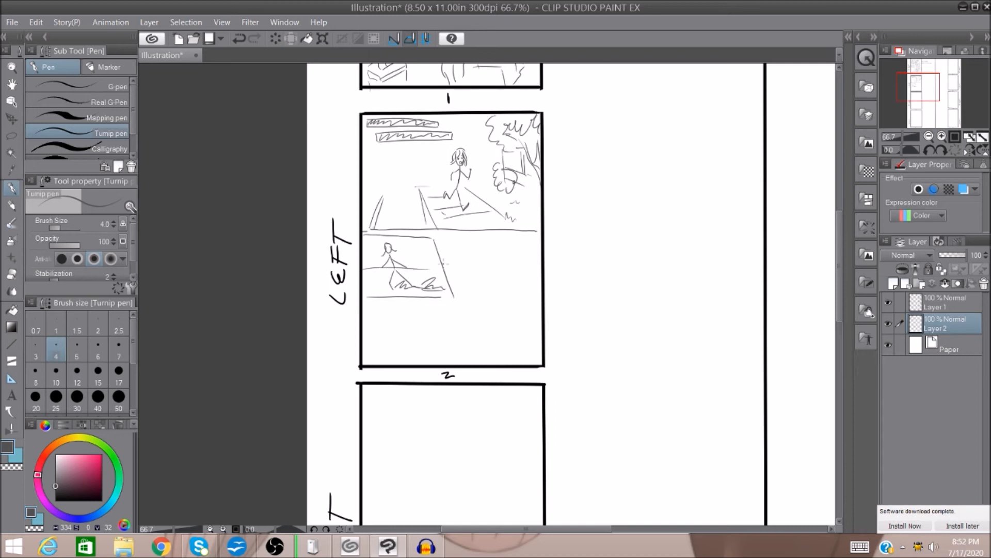
drag(365, 259, 376, 294)
drag(421, 253, 424, 283)
drag(421, 253, 441, 255)
drag(426, 289, 450, 294)
drag(380, 242, 381, 268)
Frame page 2's third panel and sketch a close-up of the girl's worried face with long hair and a collar.
mouse_move(421, 243)
mouse_down()
mouse_move(422, 258)
mouse_move(458, 298)
mouse_move(539, 297)
mouse_up()
drag(477, 249, 515, 252)
mouse_move(502, 248)
mouse_down()
mouse_move(511, 246)
mouse_move(485, 249)
mouse_move(508, 247)
mouse_move(502, 266)
mouse_move(487, 240)
mouse_move(511, 242)
mouse_move(485, 281)
mouse_move(521, 284)
mouse_move(486, 283)
mouse_move(499, 298)
mouse_up()
drag(527, 277, 501, 298)
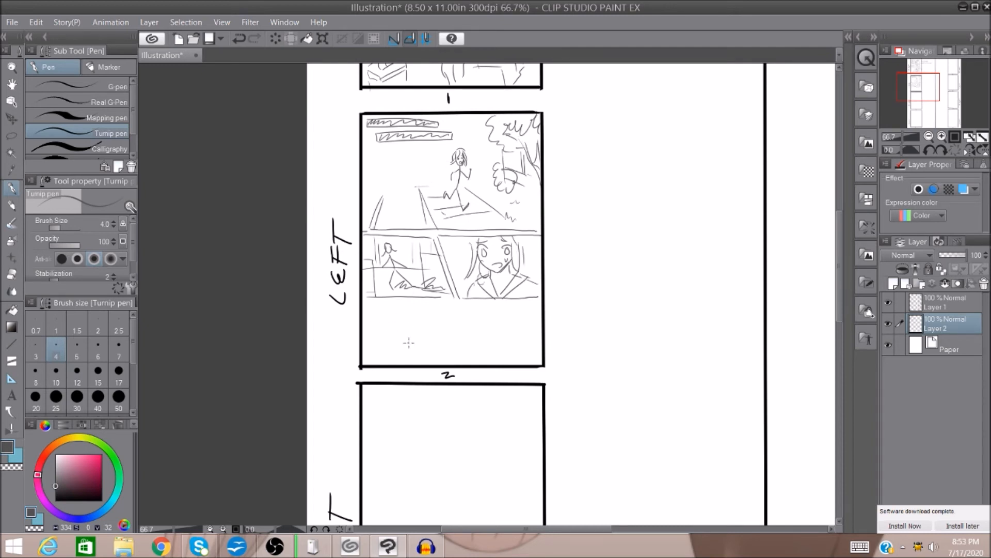
drag(472, 237, 469, 259)
drag(520, 236, 524, 258)
Sketch the school building's roofline and window lines in page 2's bottom panel and letter "RING!" beside it.
drag(923, 90, 920, 93)
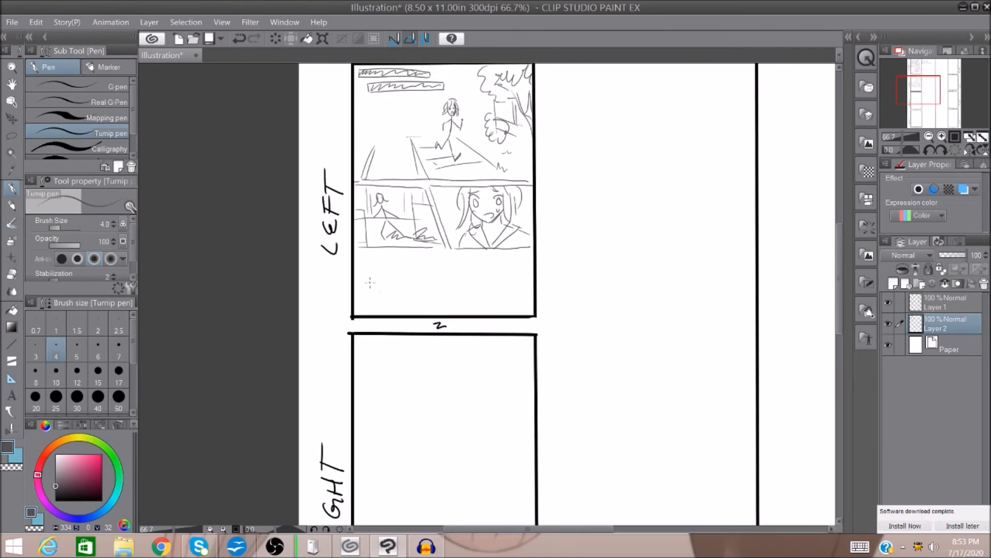
drag(390, 272, 391, 309)
mouse_move(389, 271)
mouse_down()
mouse_move(470, 270)
mouse_move(392, 269)
mouse_move(429, 253)
mouse_move(433, 267)
mouse_move(470, 269)
mouse_move(472, 256)
mouse_move(512, 274)
mouse_up()
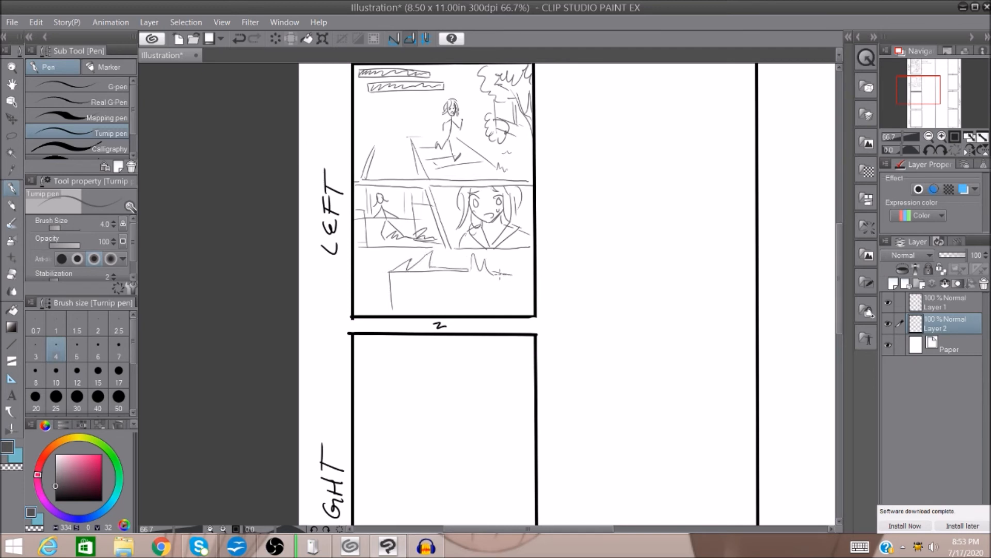
drag(362, 293, 396, 259)
click(399, 262)
drag(399, 280, 401, 297)
drag(401, 297, 463, 297)
mouse_move(461, 299)
mouse_down()
mouse_move(512, 302)
mouse_move(493, 314)
mouse_up()
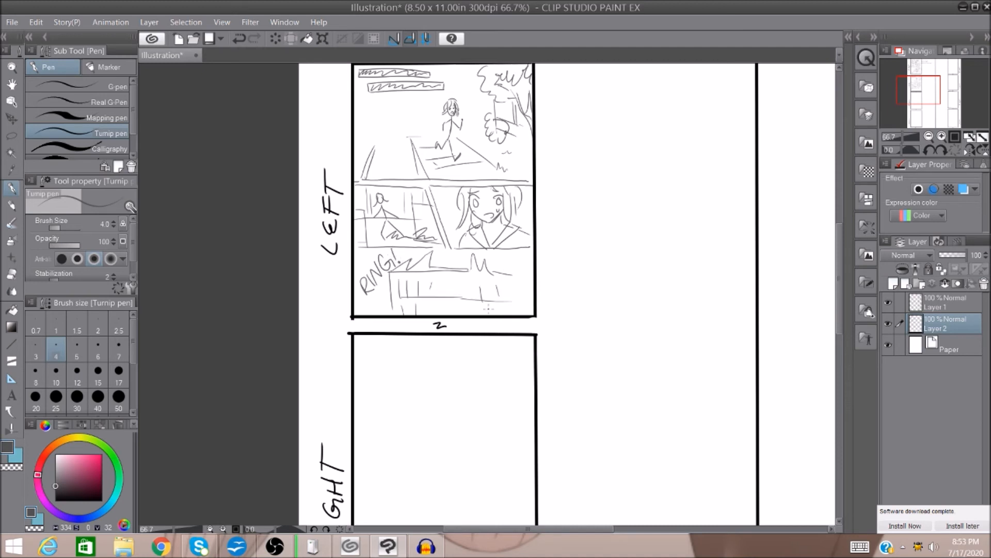
drag(502, 308, 504, 313)
Review the sketched pages 1 and 2 against the remaining empty frames, ending with the whole sheet fitted in view.
drag(919, 89, 937, 99)
click(929, 136)
click(929, 136)
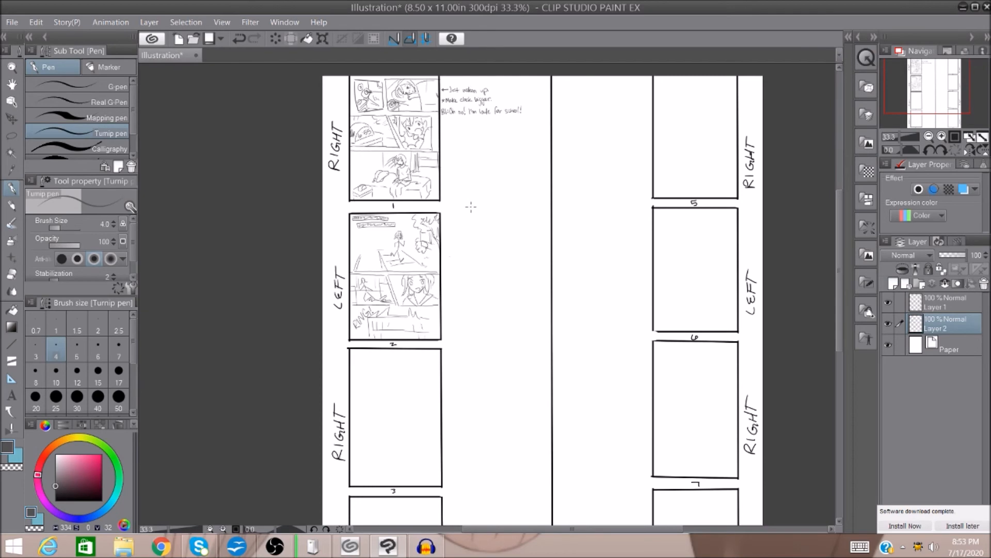
drag(945, 100, 927, 88)
click(942, 137)
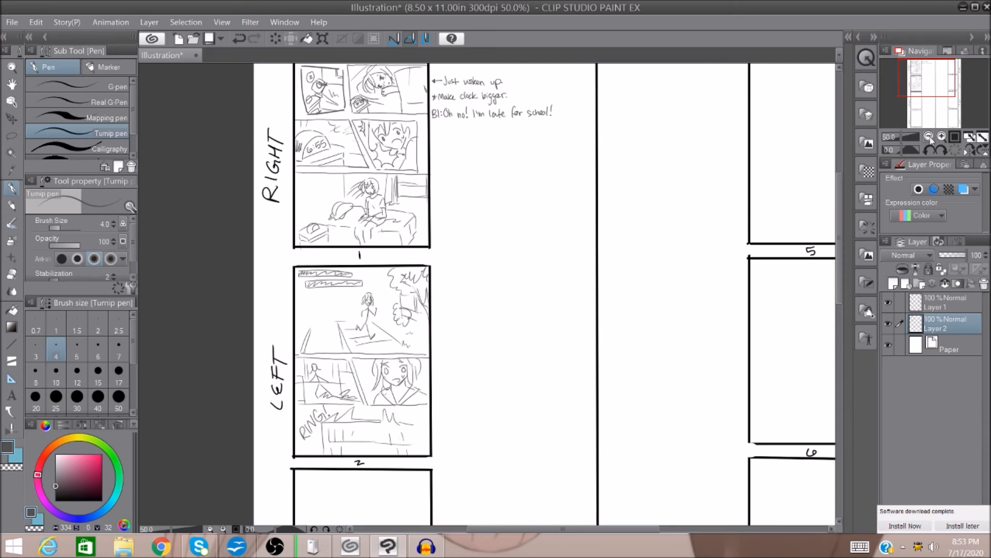
click(929, 136)
drag(940, 88, 946, 93)
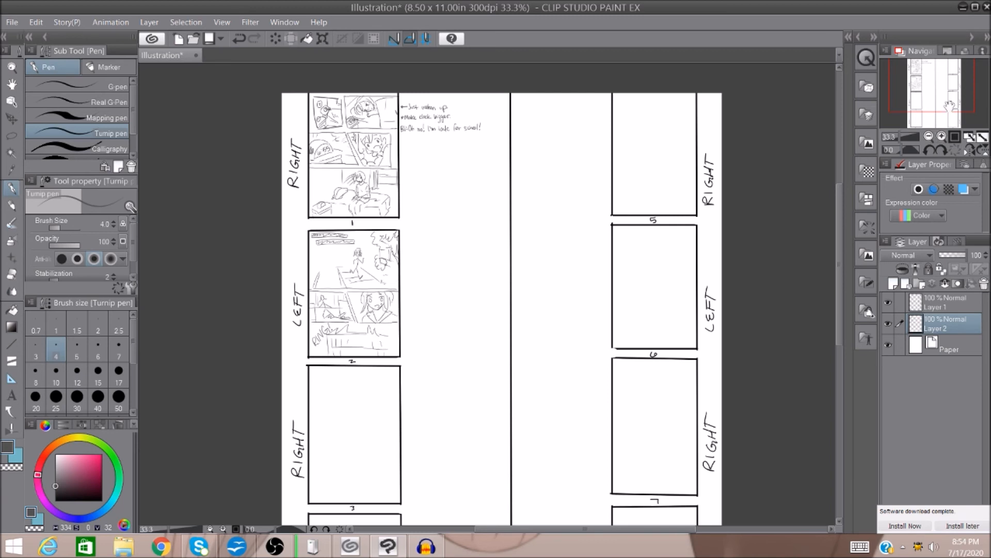
click(982, 137)
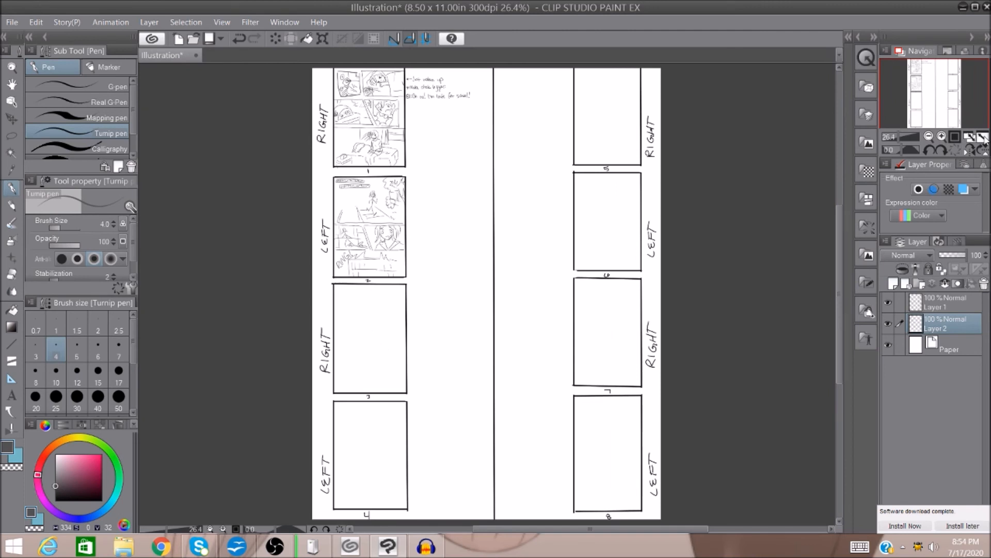